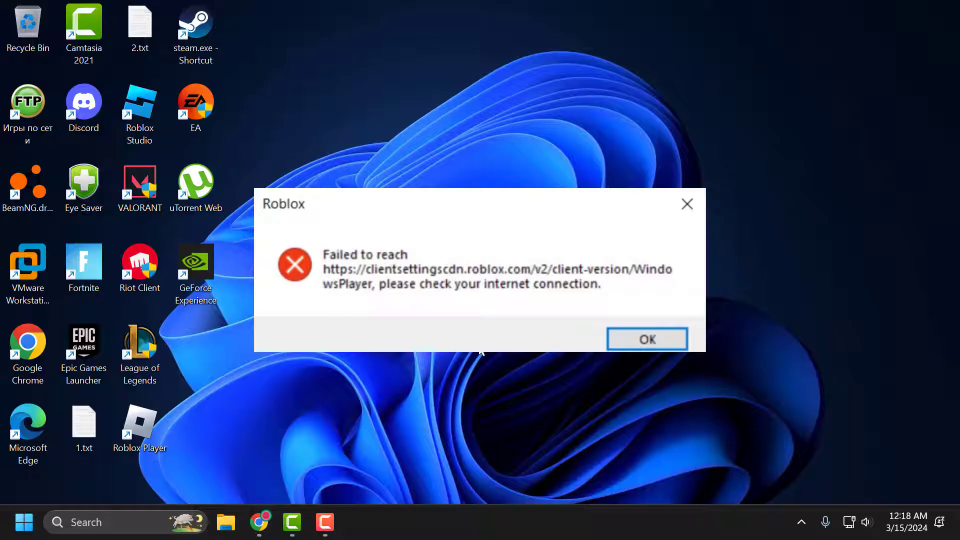
- Dismiss the Roblox 'Failed to reach clientsettingscdn.roblox.com' error message with OK
{"action": "key", "text": "Return"}
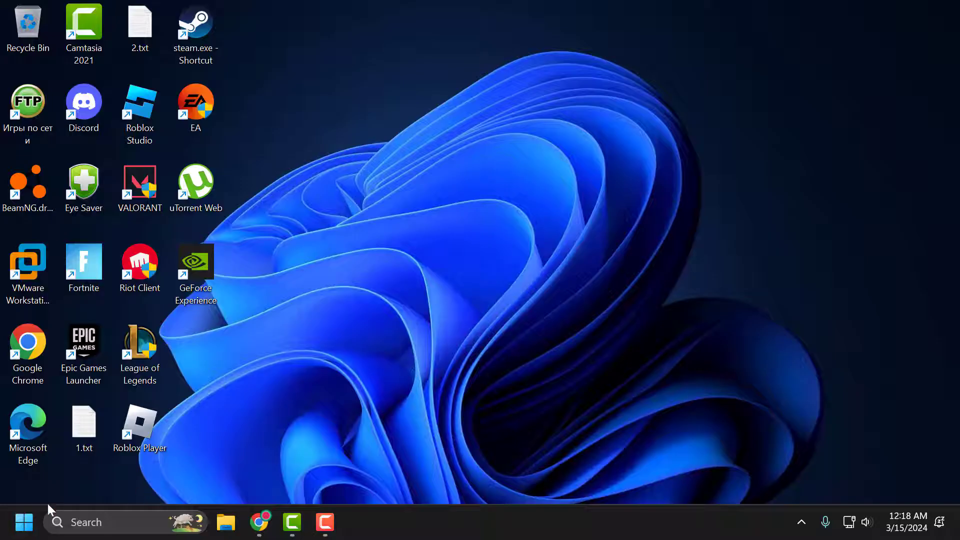
- Check for Windows updates in Settings, confirm Windows is up to date, then close Settings
{"action": "right_click", "coordinate": [24, 522]}
{"action": "left_click", "coordinate": [49, 368]}
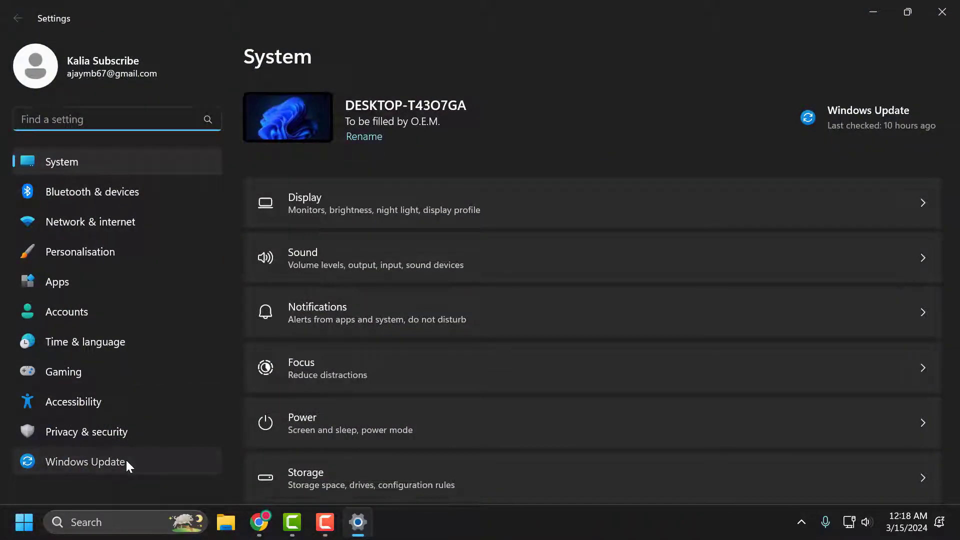
{"action": "left_click", "coordinate": [125, 464]}
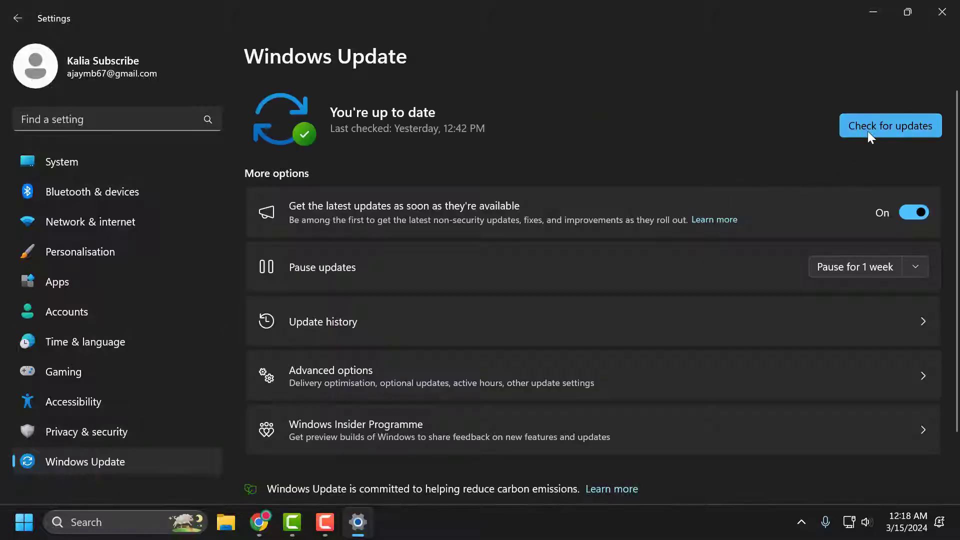
{"action": "left_click", "coordinate": [868, 131]}
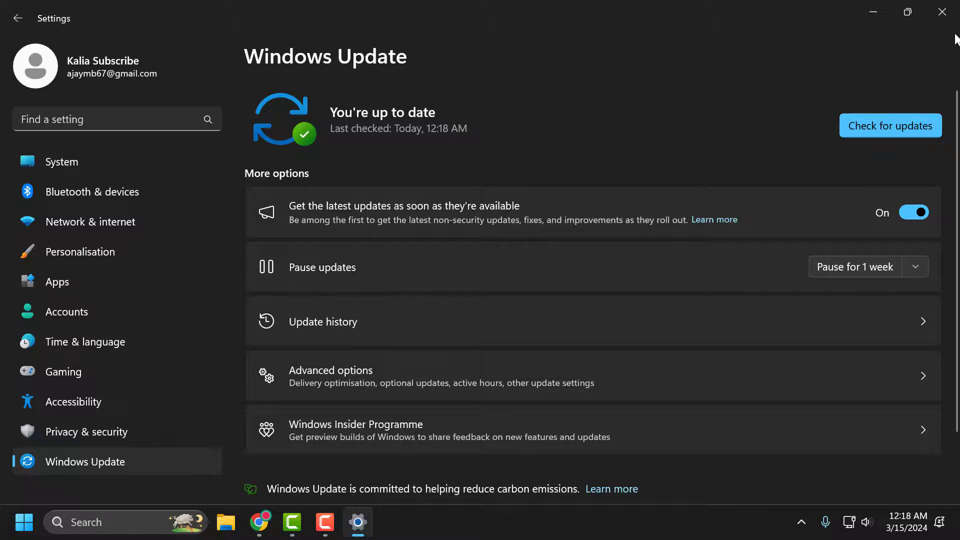
{"action": "left_click", "coordinate": [941, 12]}
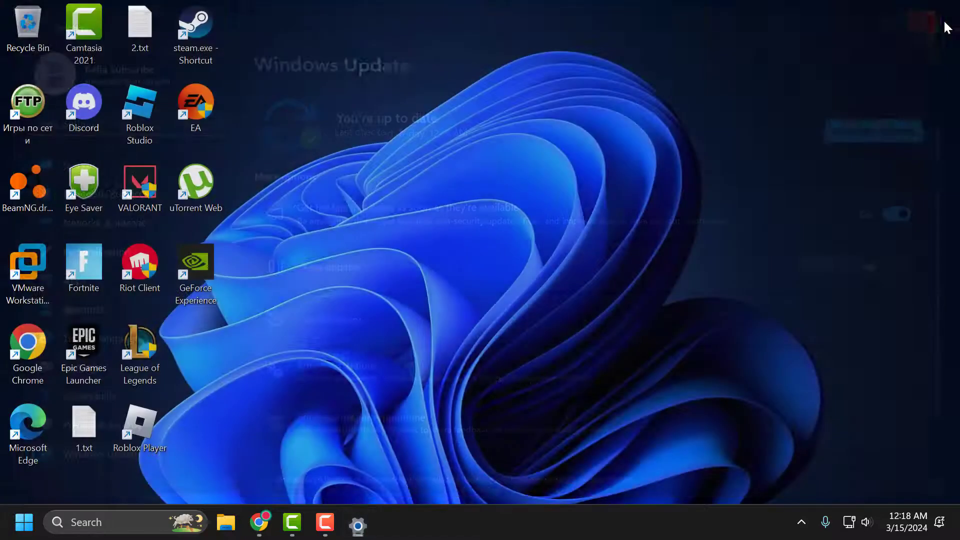
- Open Network Connections by running ncpa.cpl from the Run box
{"action": "right_click", "coordinate": [23, 522]}
{"action": "left_click", "coordinate": [43, 431]}
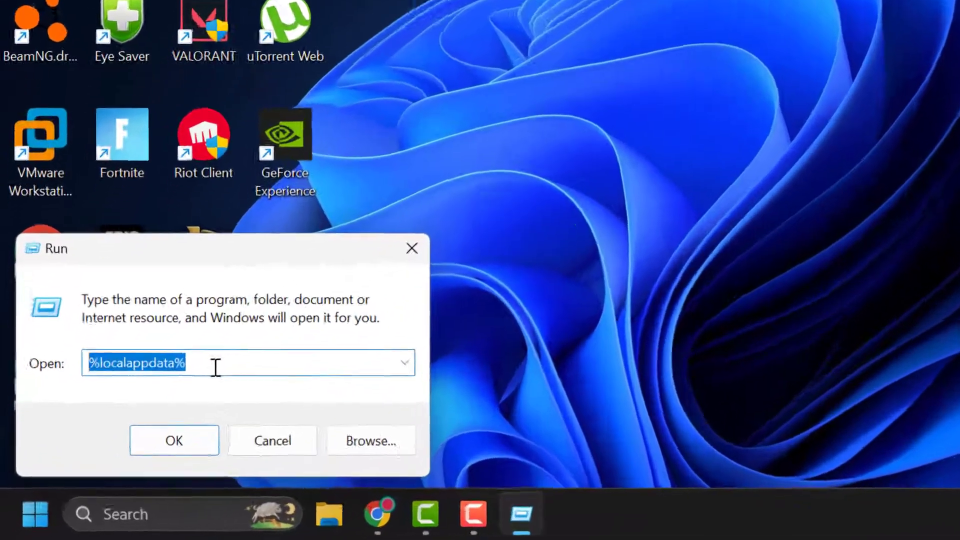
{"action": "type", "text": "ncpa"}
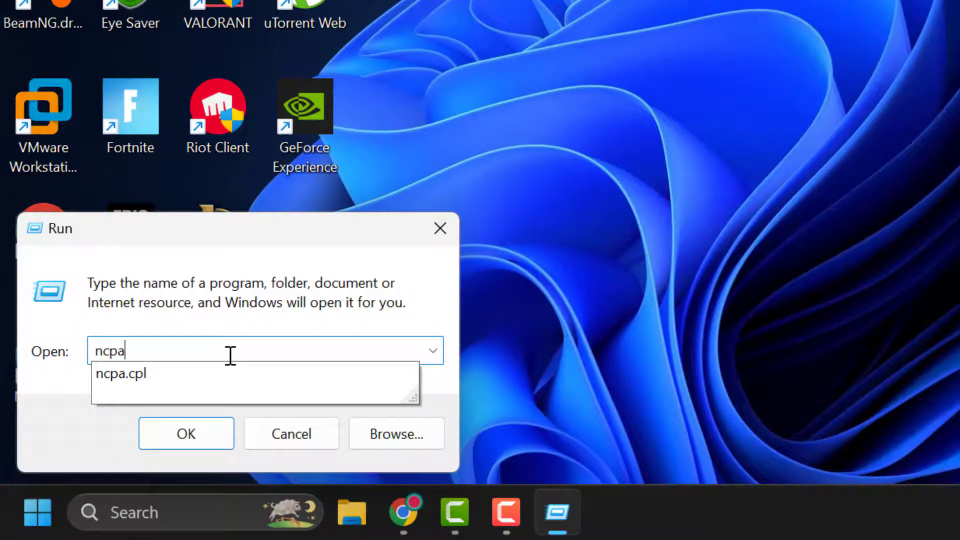
{"action": "type", "text": ".cpl"}
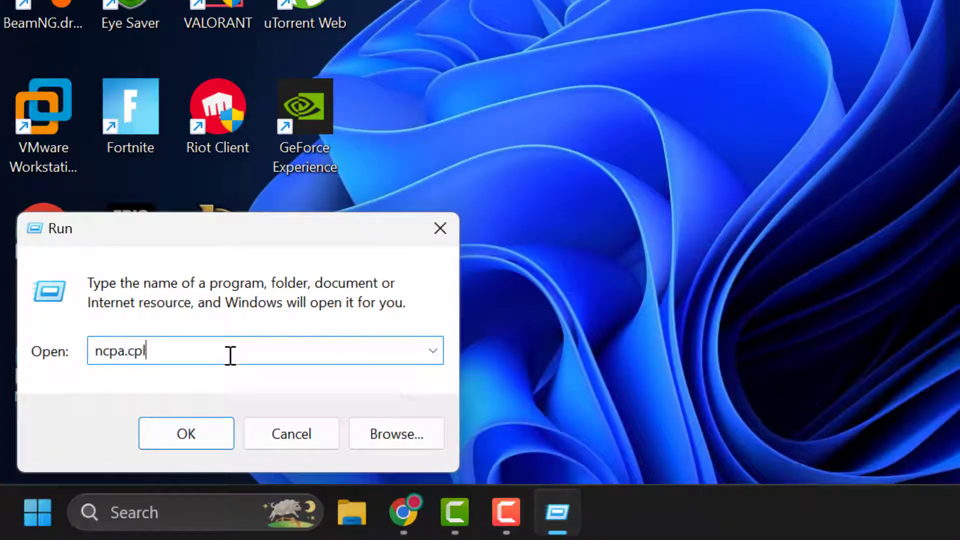
{"action": "left_click", "coordinate": [186, 435]}
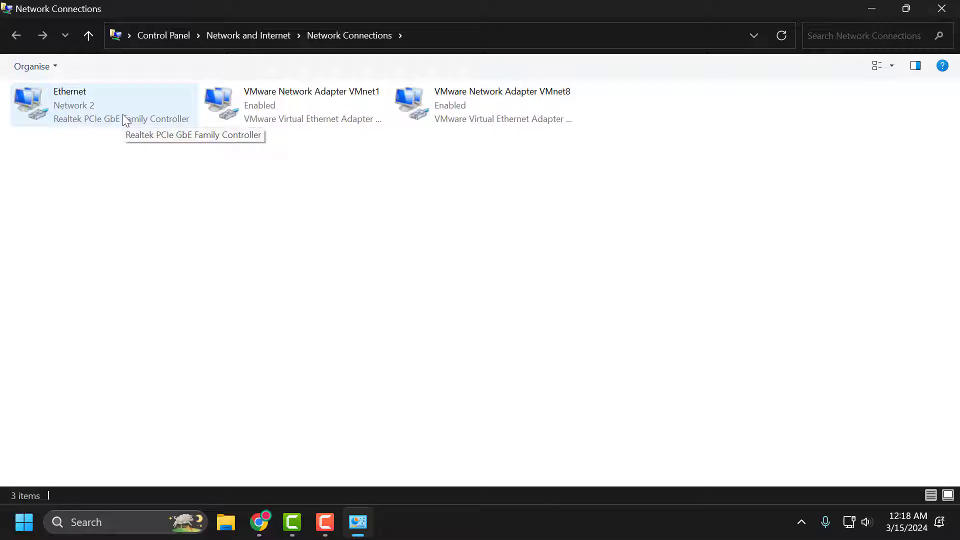
- In the Ethernet properties, uncheck IPv6 (TCP/IPv6) and select Internet Protocol Version 4
{"action": "left_click", "coordinate": [112, 117]}
{"action": "right_click", "coordinate": [113, 120]}
{"action": "left_click", "coordinate": [167, 262]}
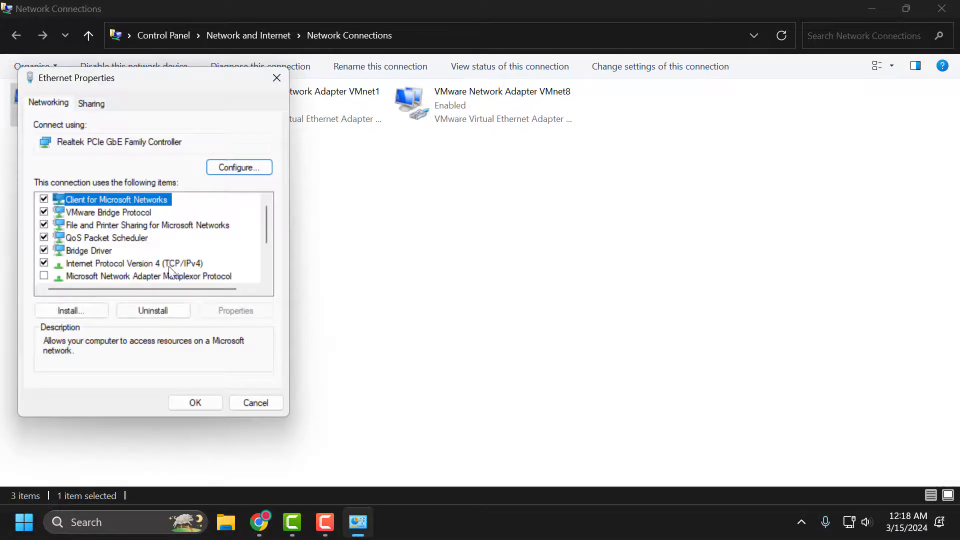
{"action": "scroll", "coordinate": [120, 263], "scroll_direction": "down", "scroll_amount": 1}
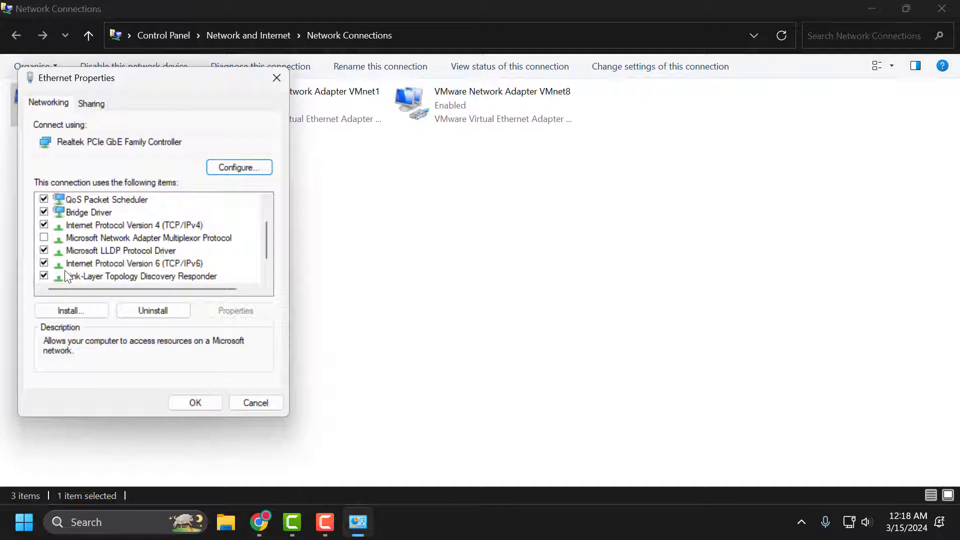
{"action": "left_click", "coordinate": [43, 263]}
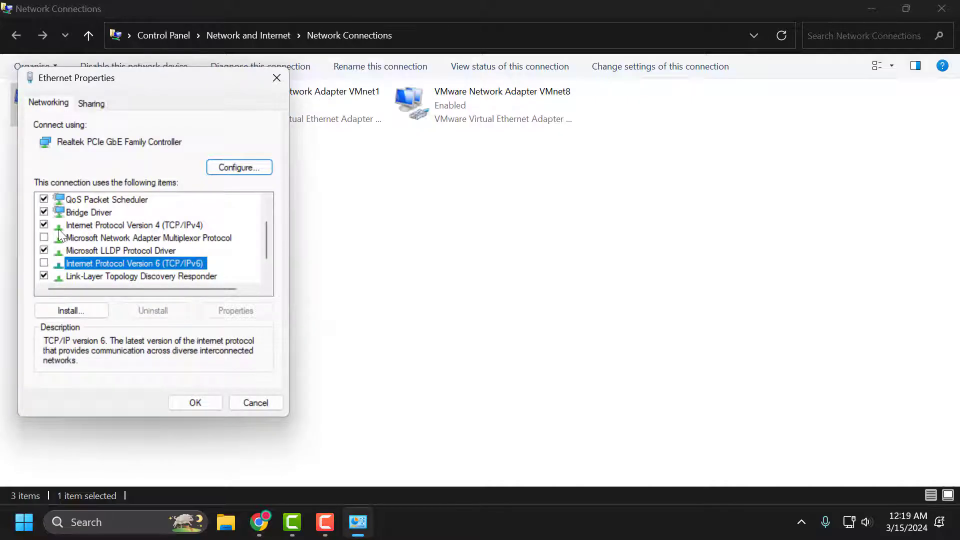
{"action": "left_click", "coordinate": [96, 226]}
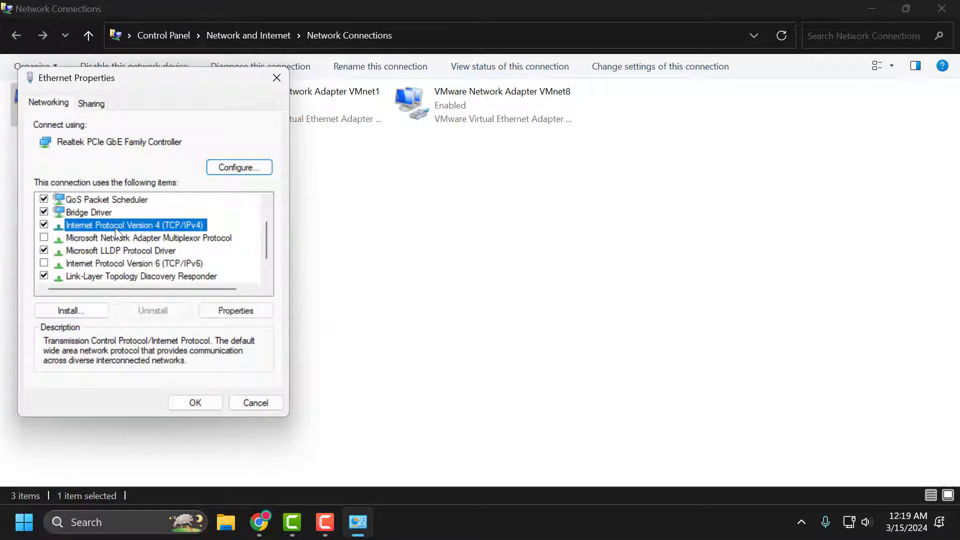
- Set Ethernet IPv4 DNS servers to 8.8.8.8 and 8.8.4.4, save, and close the network windows
{"action": "left_click", "coordinate": [238, 313]}
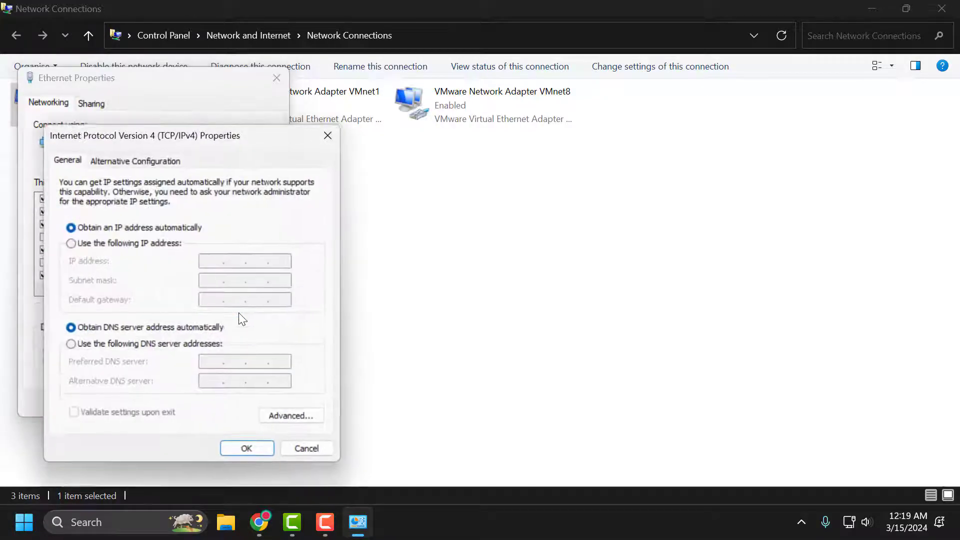
{"action": "left_click", "coordinate": [79, 346]}
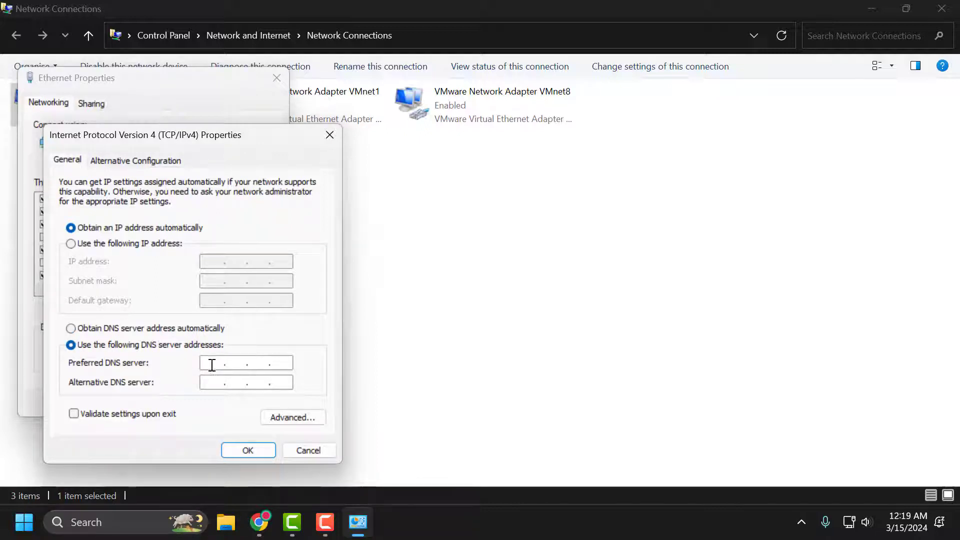
{"action": "type", "text": "8 . 8 . 8 . 8"}
{"action": "left_click", "coordinate": [213, 382]}
{"action": "type", "text": "8.8.4.4"}
{"action": "left_click", "coordinate": [248, 450]}
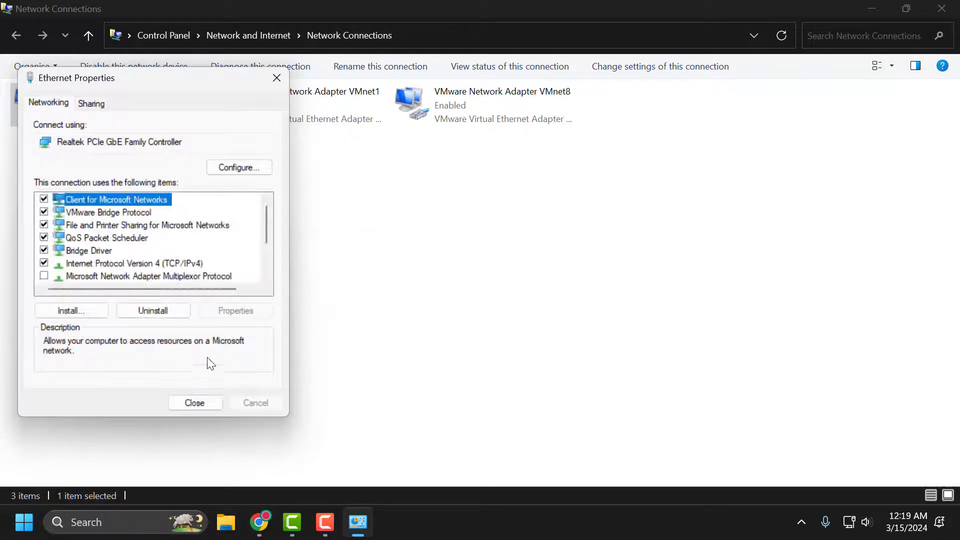
{"action": "left_click", "coordinate": [205, 403]}
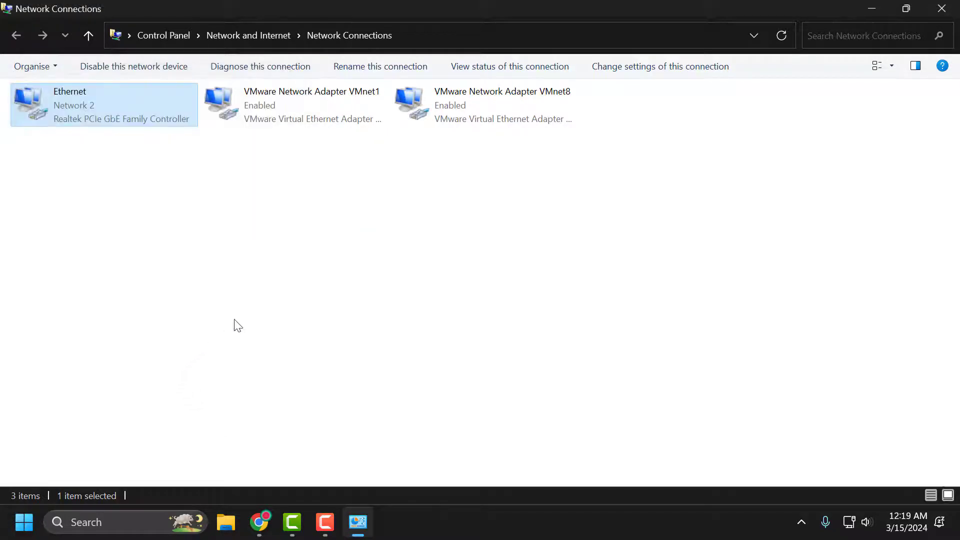
{"action": "left_click", "coordinate": [941, 9]}
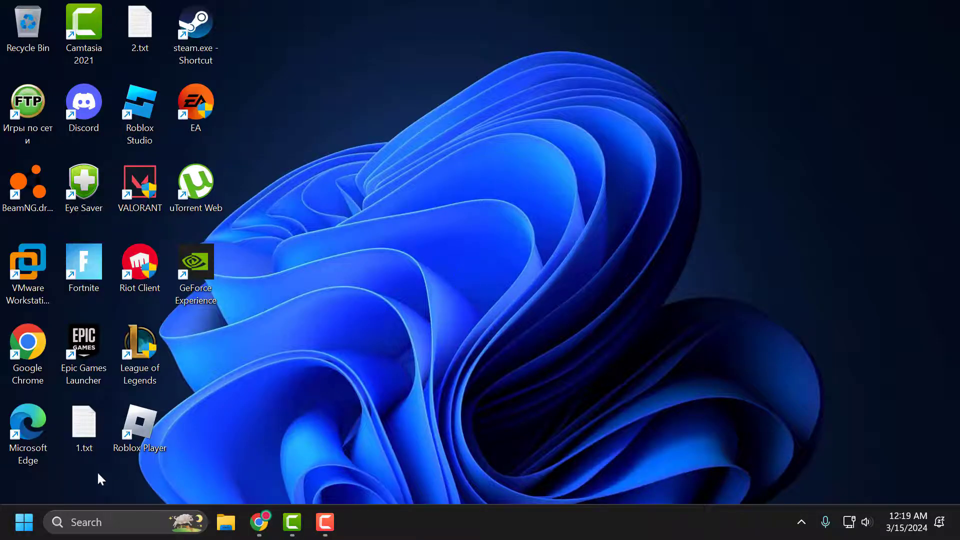
- Launch Disk Cleanup (cleanmgr) from the Run box and scan drive C:
{"action": "right_click", "coordinate": [24, 522]}
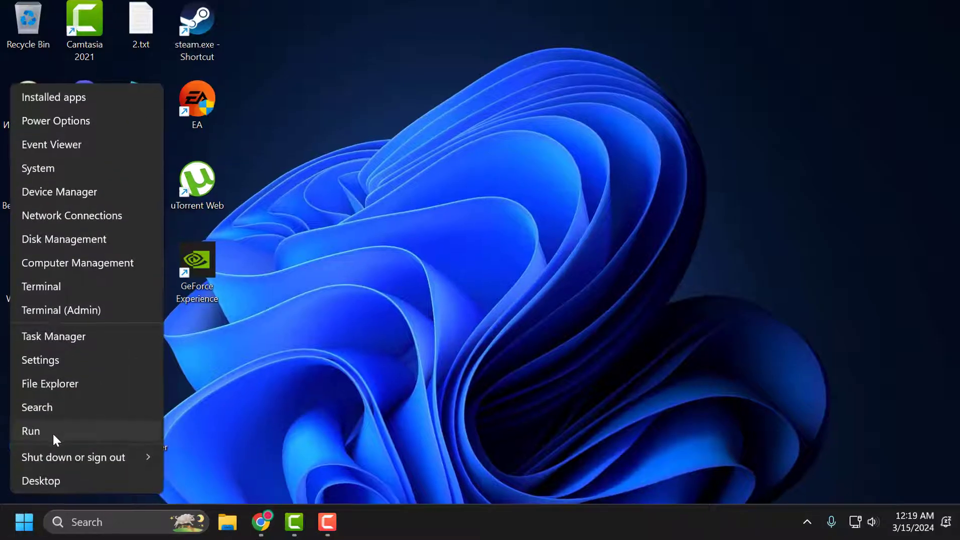
{"action": "left_click", "coordinate": [53, 433]}
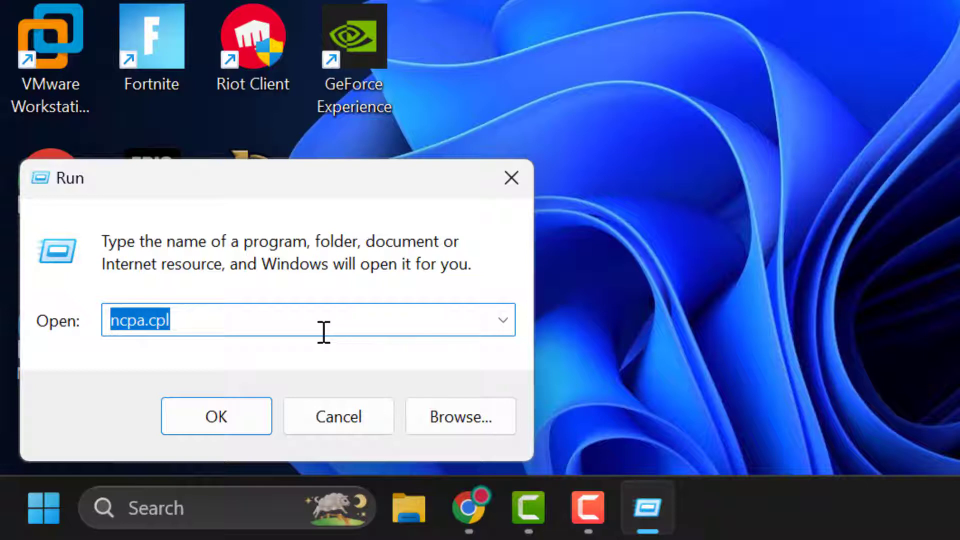
{"action": "type", "text": "clea"}
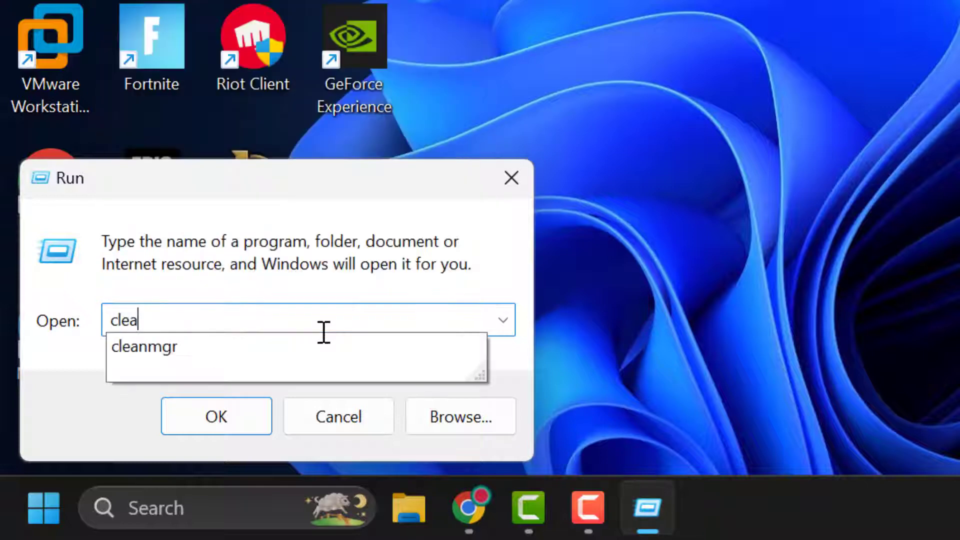
{"action": "key", "text": "Down"}
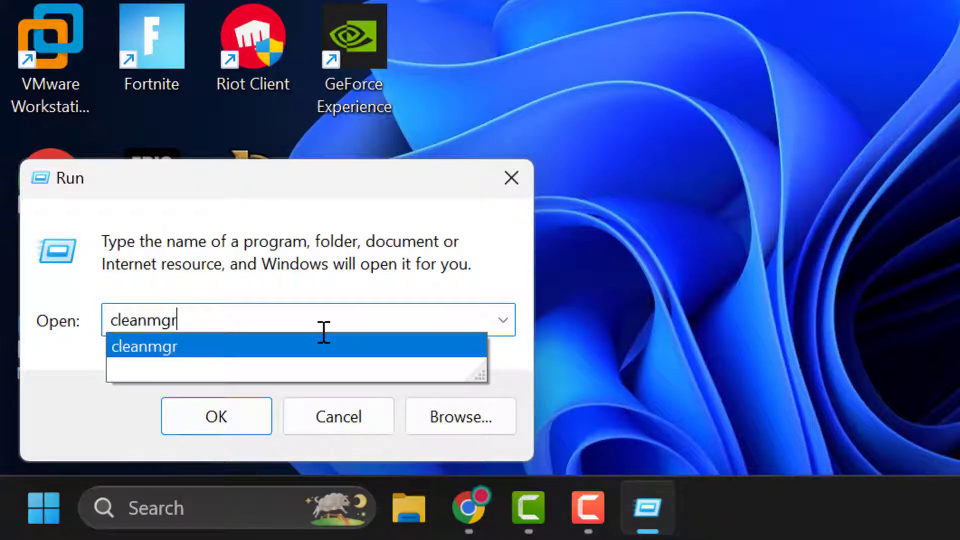
{"action": "left_click", "coordinate": [182, 420]}
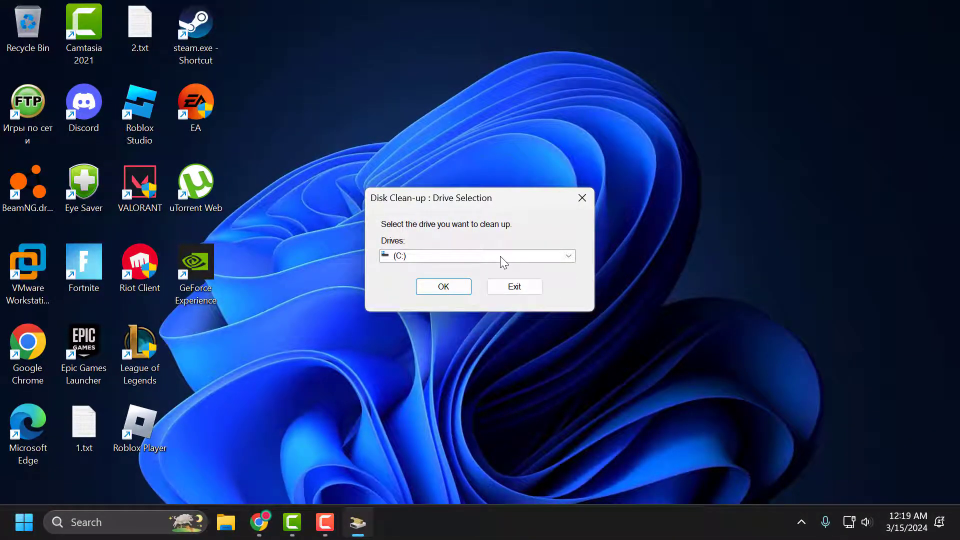
{"action": "left_click", "coordinate": [502, 260]}
{"action": "left_click", "coordinate": [403, 270]}
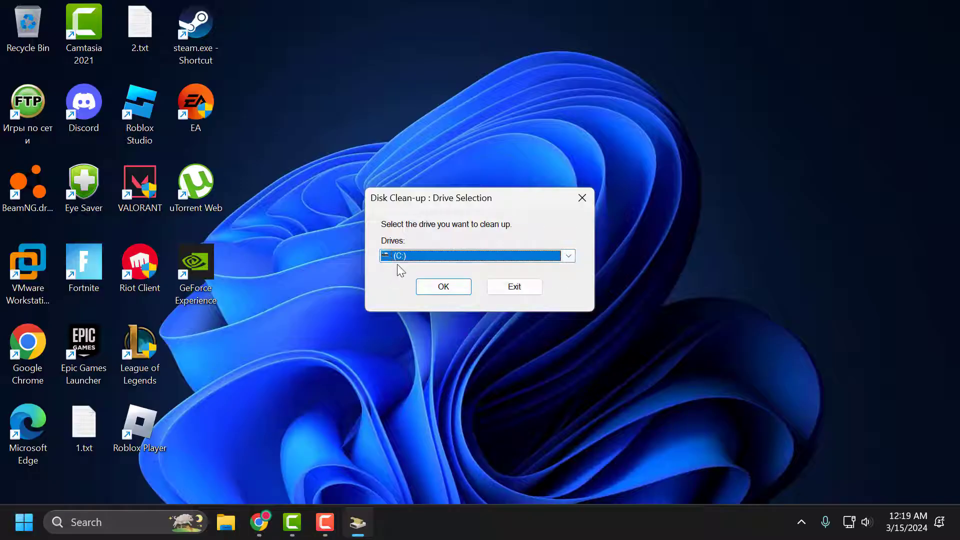
{"action": "left_click", "coordinate": [443, 289]}
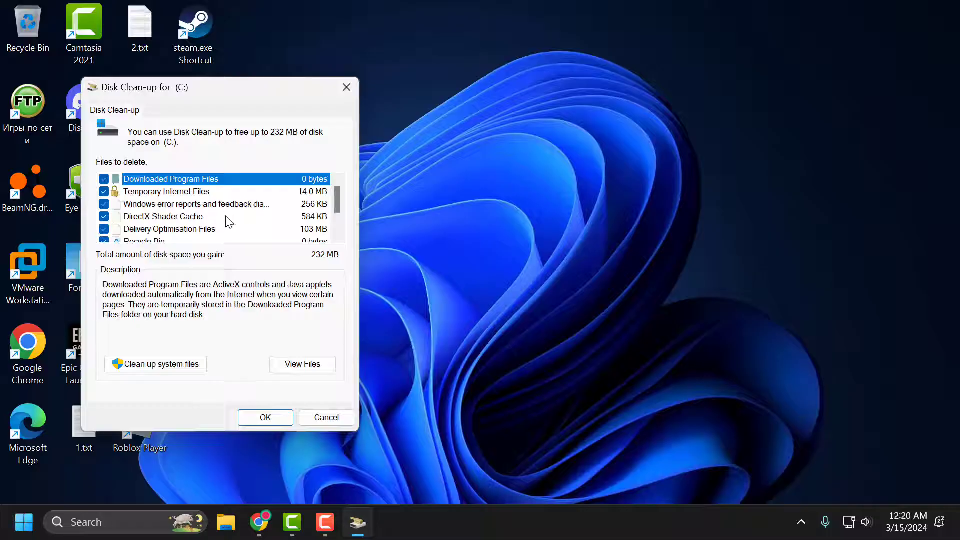
- Exclude Thumbnails and permanently delete the remaining checked junk files
{"action": "scroll", "coordinate": [192, 215], "scroll_direction": "down", "scroll_amount": 1}
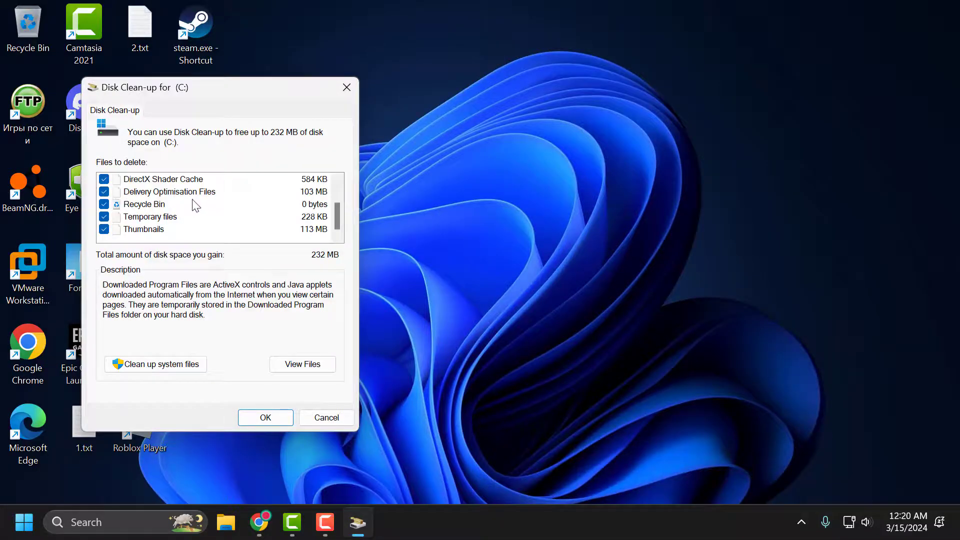
{"action": "left_click", "coordinate": [104, 229]}
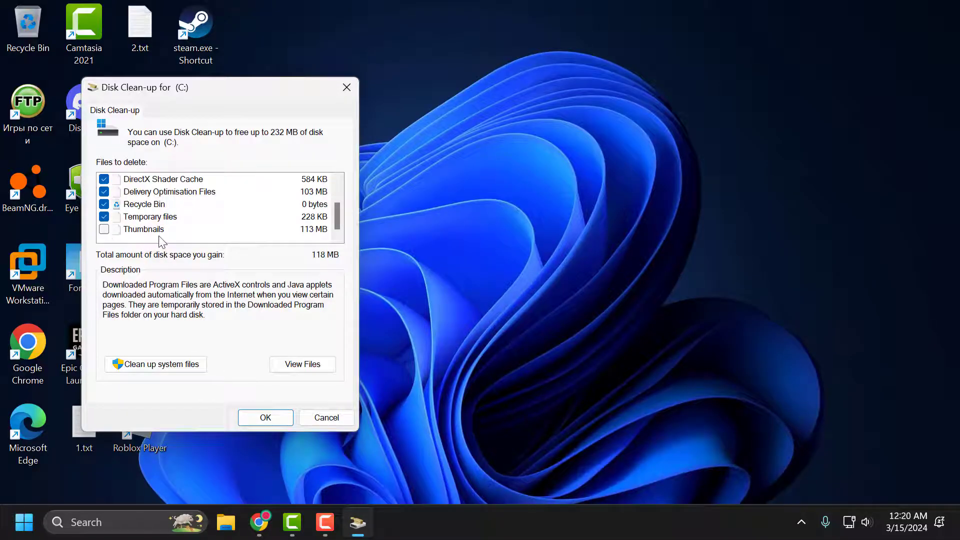
{"action": "left_click", "coordinate": [264, 418]}
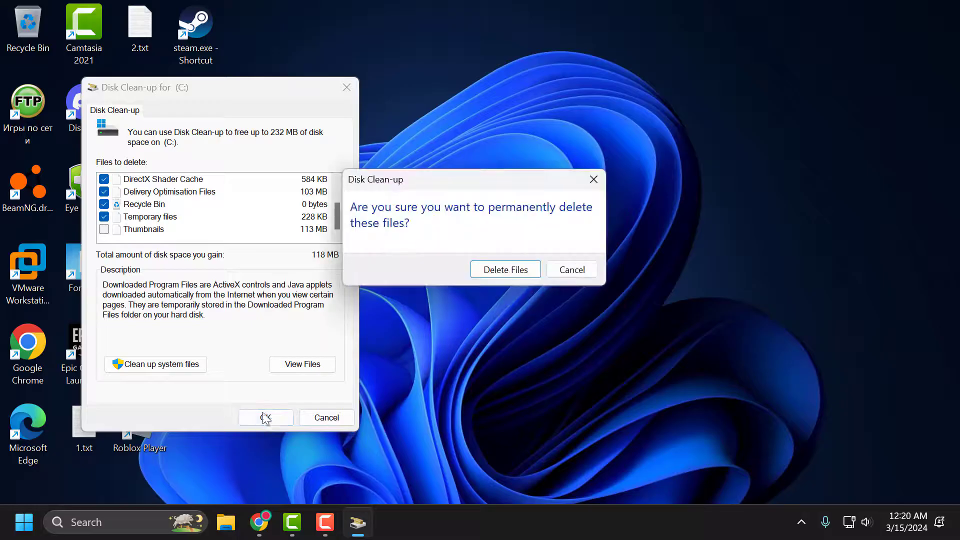
{"action": "left_click", "coordinate": [491, 273]}
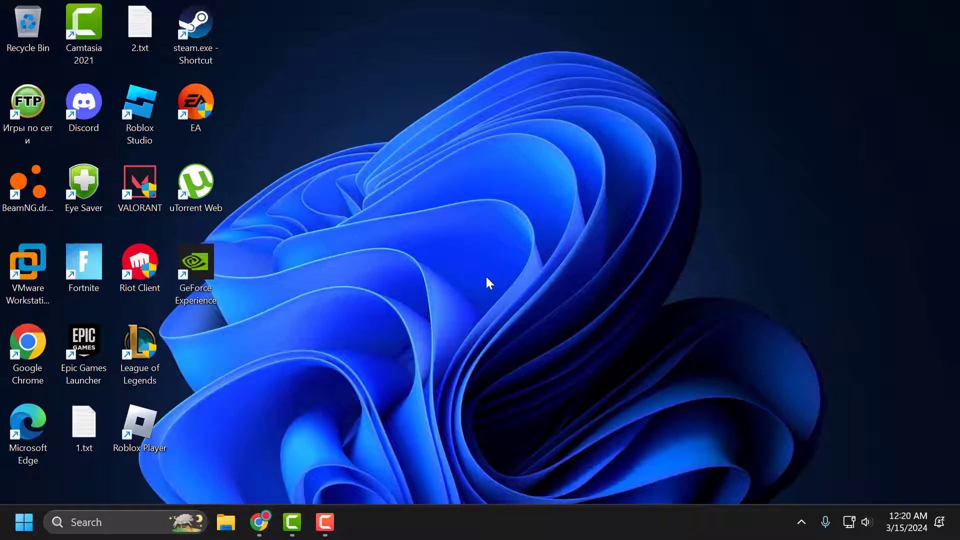
- Open the %localappdata% folder in File Explorer through the Run box
{"action": "right_click", "coordinate": [16, 529]}
{"action": "left_click", "coordinate": [62, 433]}
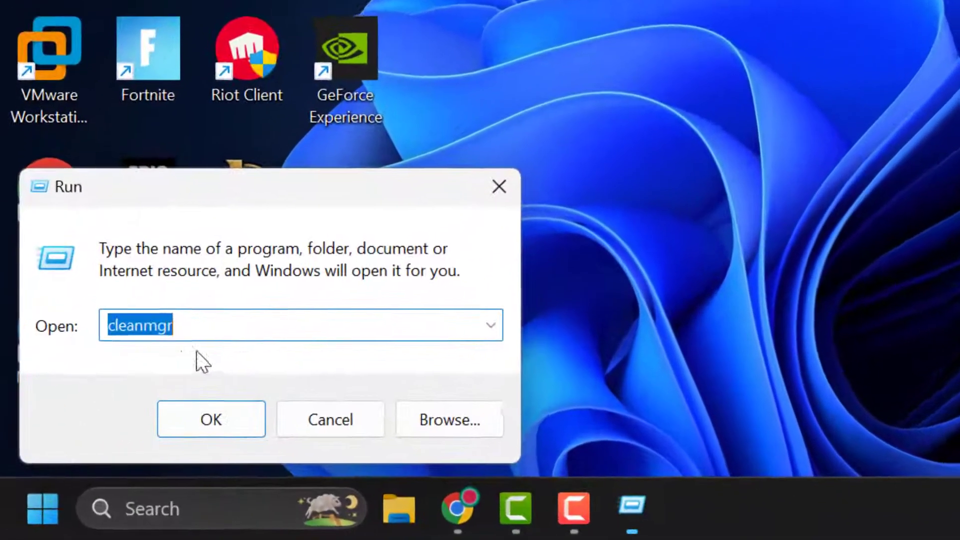
{"action": "type", "text": "%"}
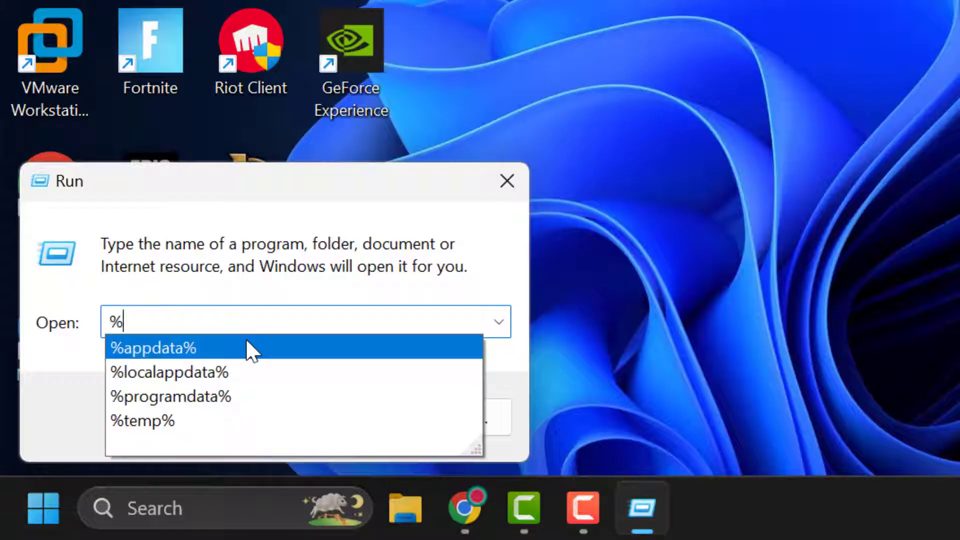
{"action": "type", "text": "local"}
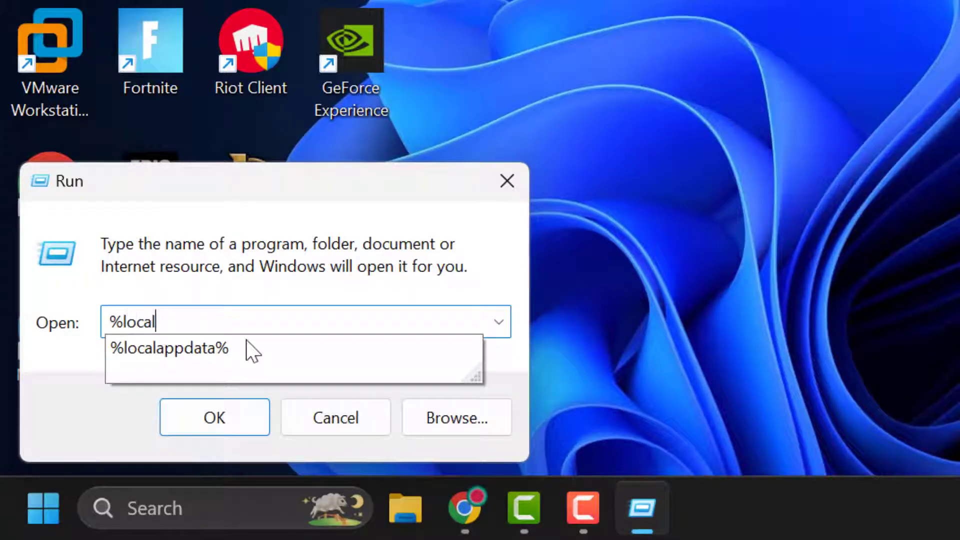
{"action": "type", "text": "appdata"}
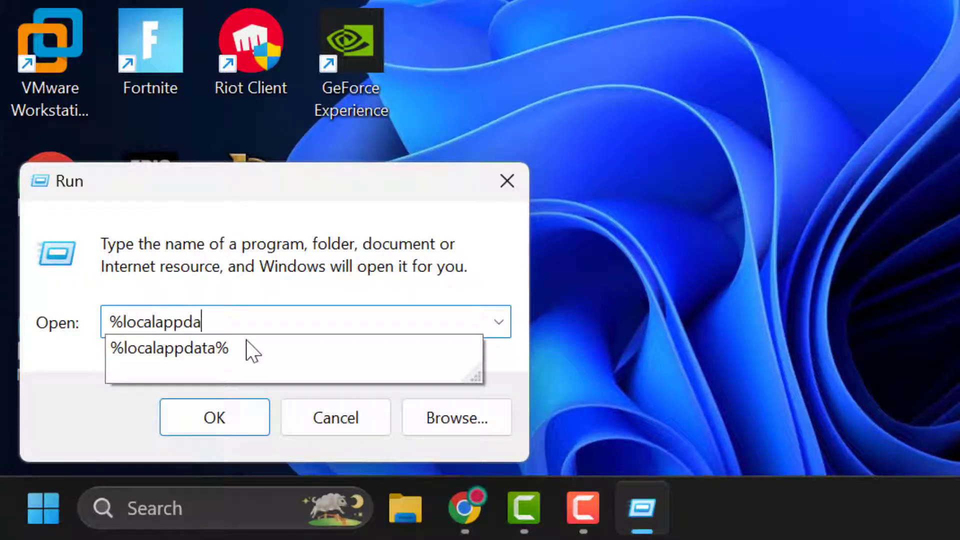
{"action": "left_click", "coordinate": [246, 341]}
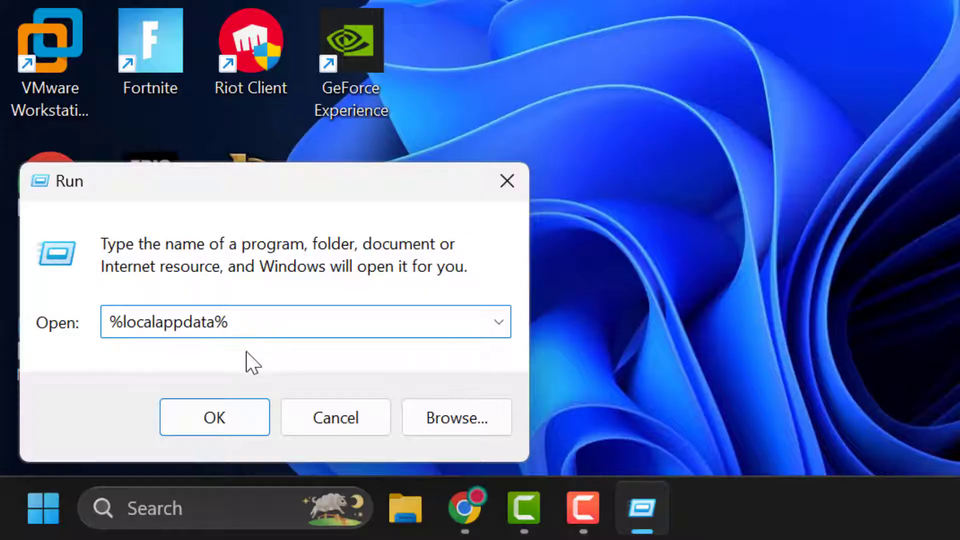
{"action": "left_click", "coordinate": [191, 427]}
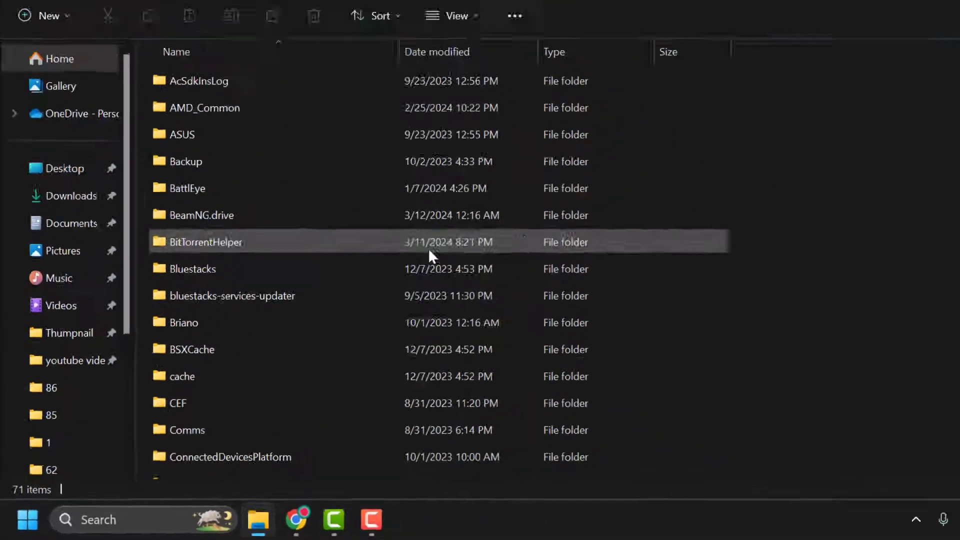
- Delete the Roblox folder inside AppData\Local\Temp, then close File Explorer
{"action": "left_click", "coordinate": [429, 249]}
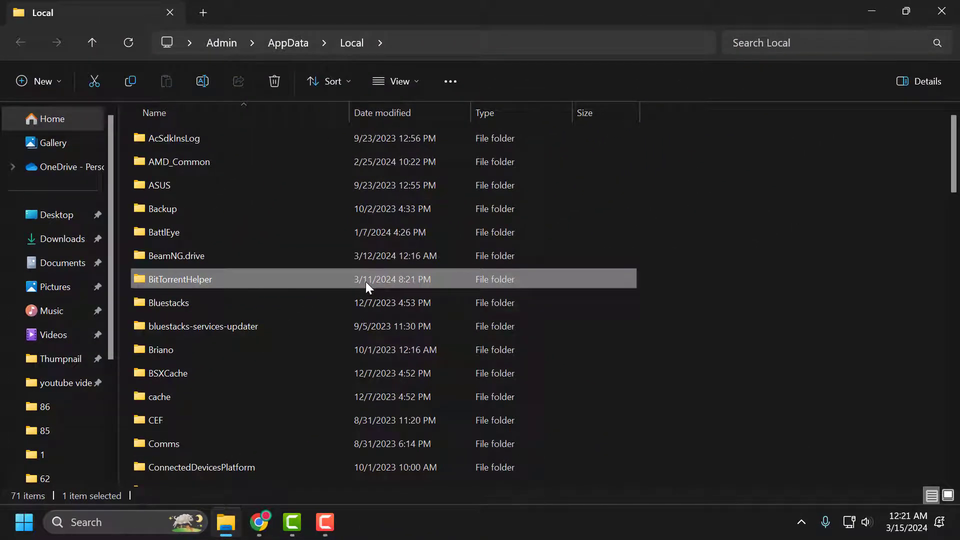
{"action": "key", "text": "t"}
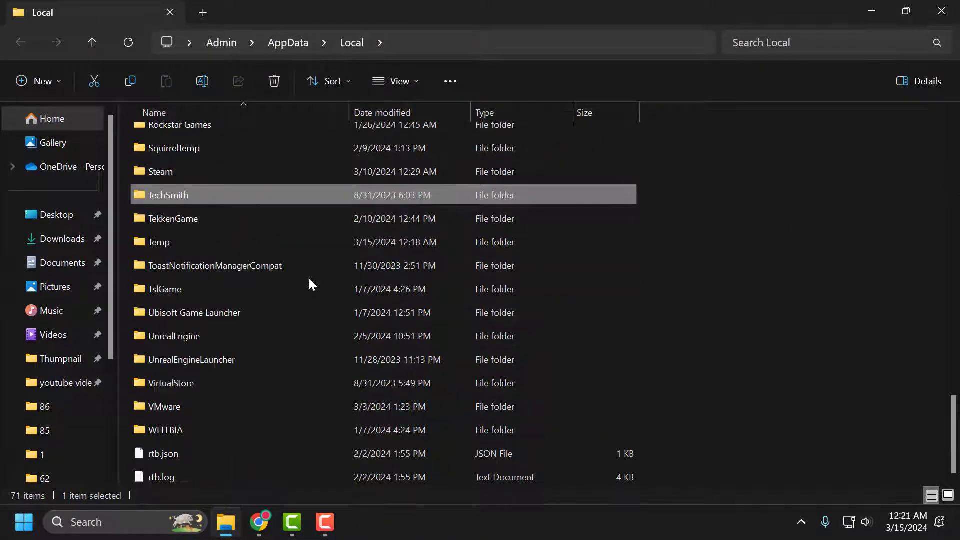
{"action": "double_click", "coordinate": [214, 240]}
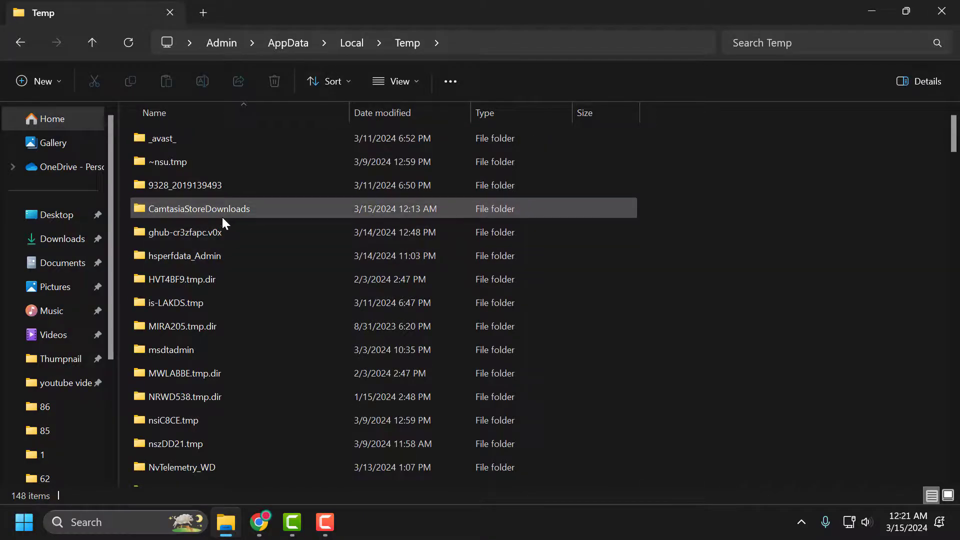
{"action": "left_click", "coordinate": [220, 216]}
{"action": "key", "text": "r"}
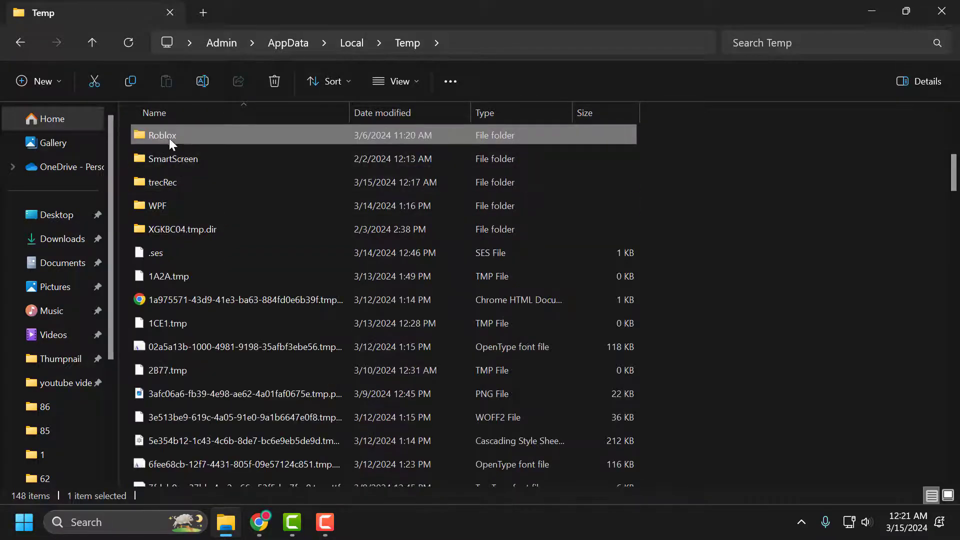
{"action": "right_click", "coordinate": [167, 135]}
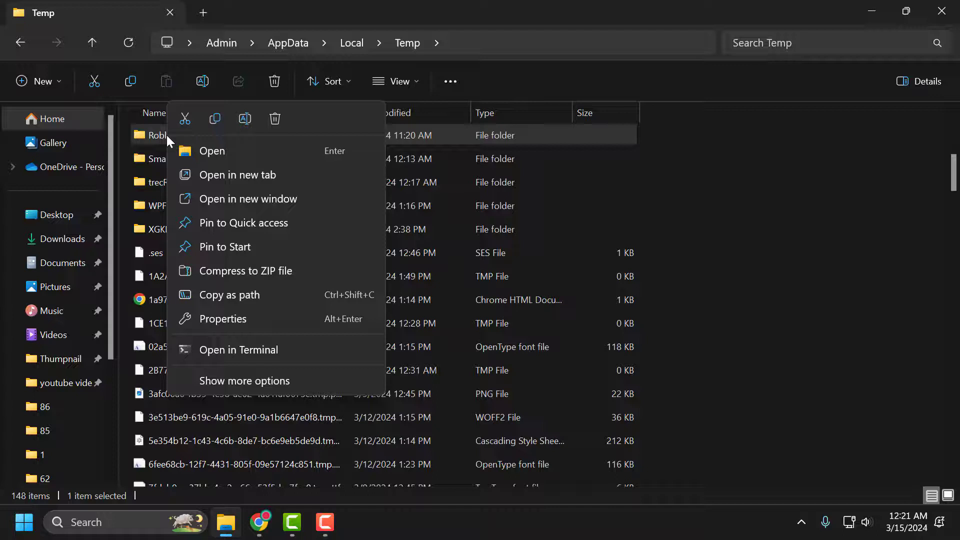
{"action": "left_click", "coordinate": [275, 119]}
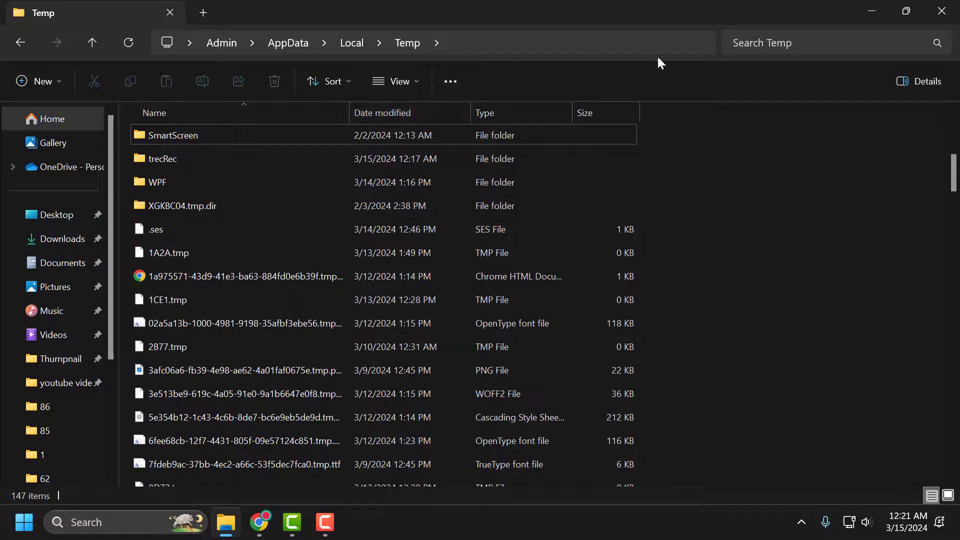
{"action": "left_click", "coordinate": [941, 11]}
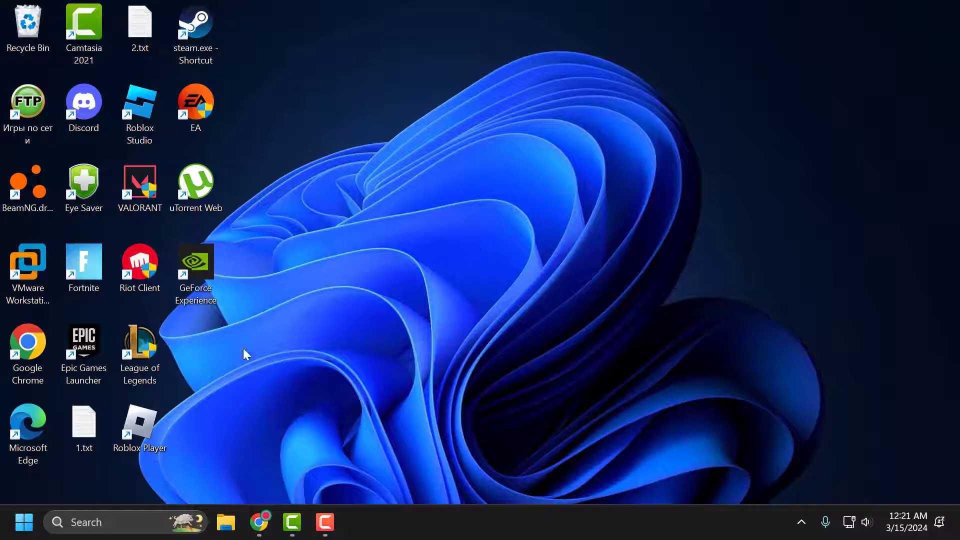
- Reopen the AppData\Local folder by running %localappdata% from the Run dialog
{"action": "right_click", "coordinate": [24, 522]}
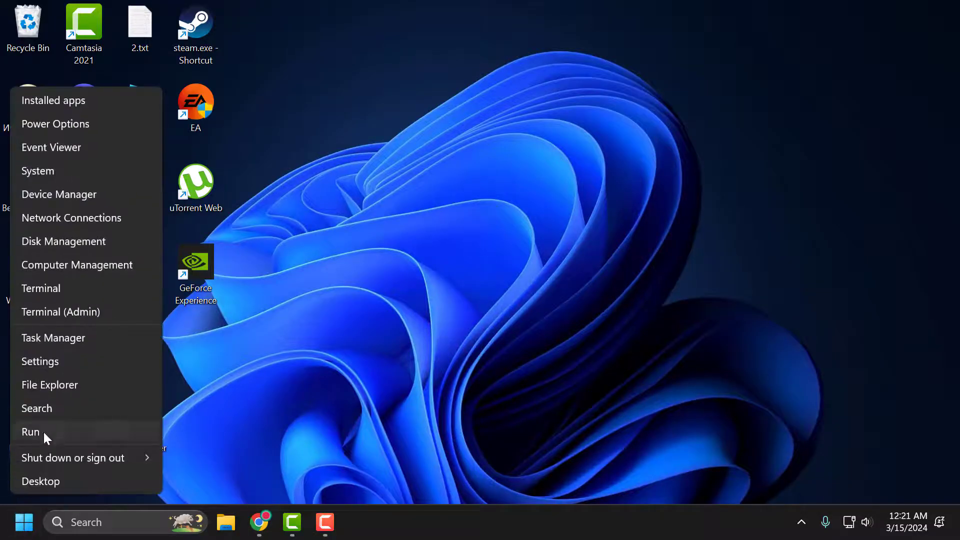
{"action": "left_click", "coordinate": [43, 430]}
{"action": "left_click", "coordinate": [127, 420]}
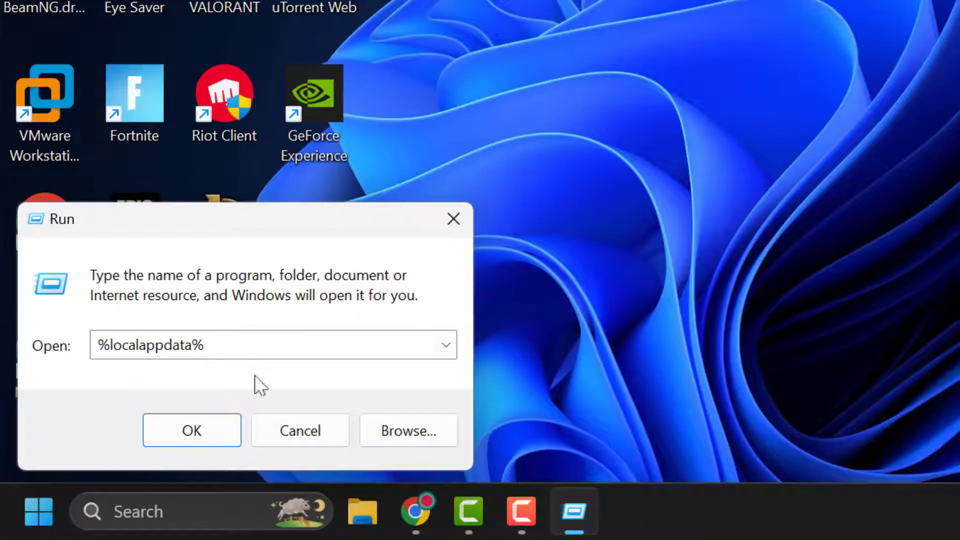
{"action": "left_click", "coordinate": [202, 429]}
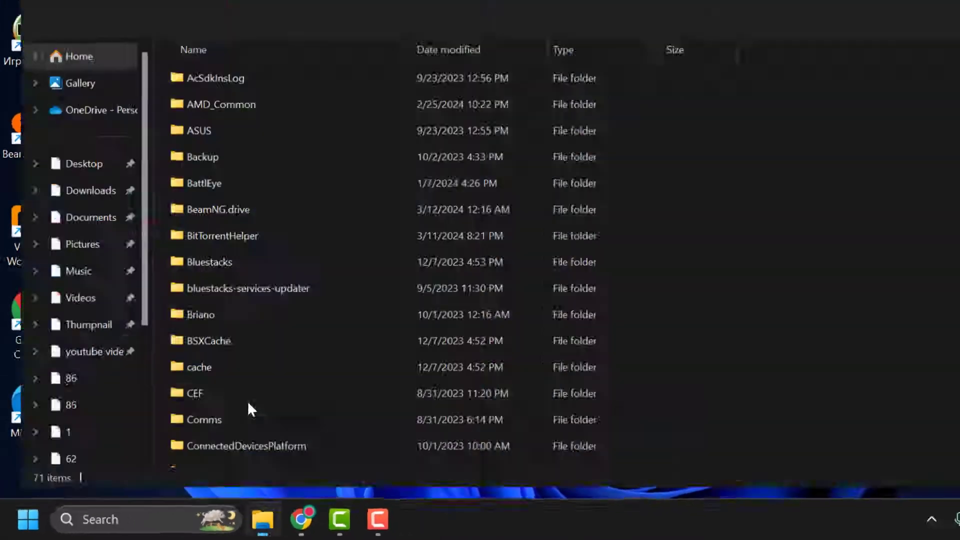
- Copy the AppData\Local folder path from the address bar and close File Explorer
{"action": "left_click", "coordinate": [460, 42]}
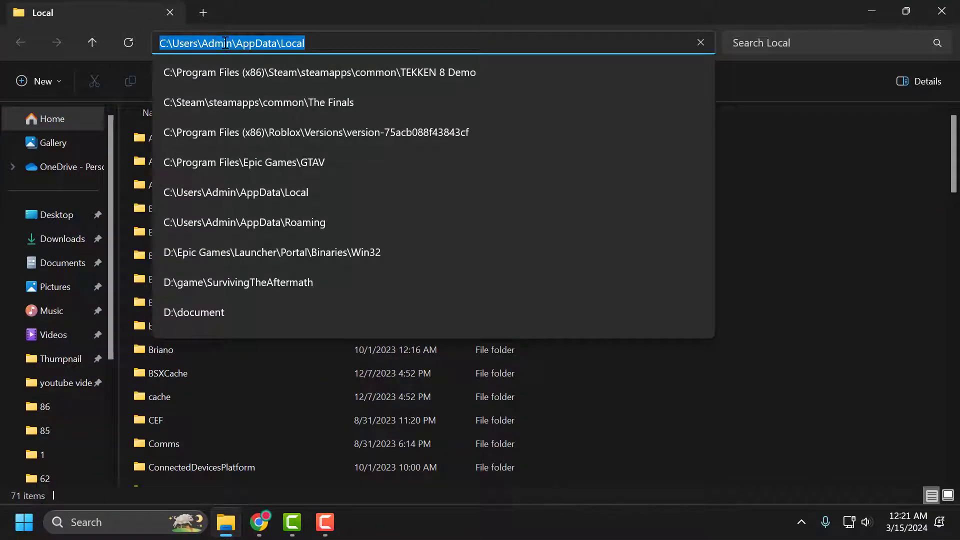
{"action": "right_click", "coordinate": [225, 42]}
{"action": "left_click", "coordinate": [257, 85]}
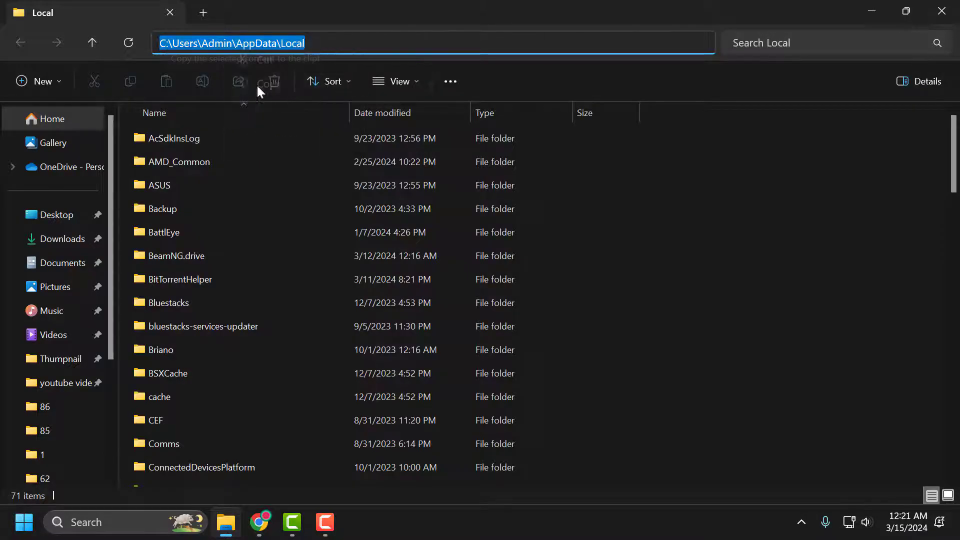
{"action": "left_click", "coordinate": [939, 7]}
{"action": "left_click", "coordinate": [150, 525]}
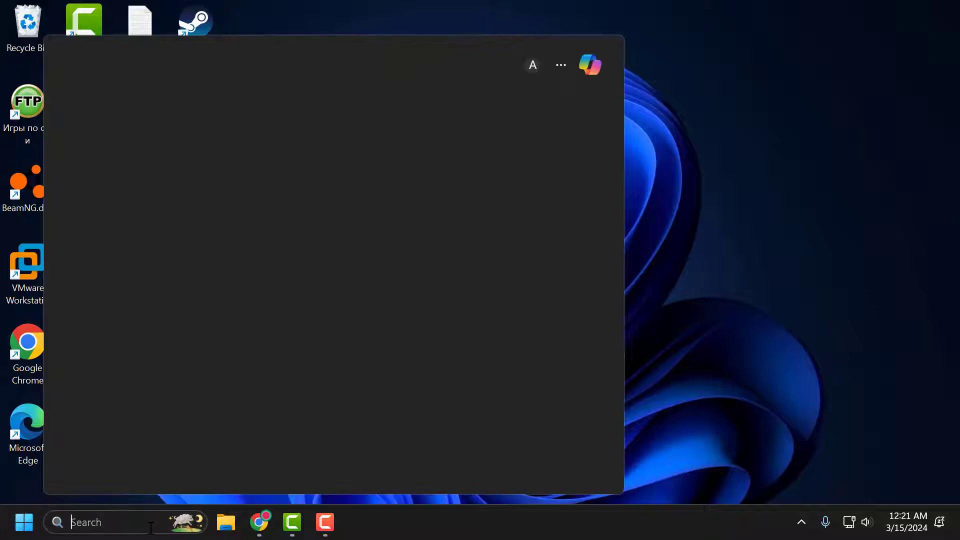
- Launch Command Prompt as administrator from a cmd search
{"action": "type", "text": "cmd"}
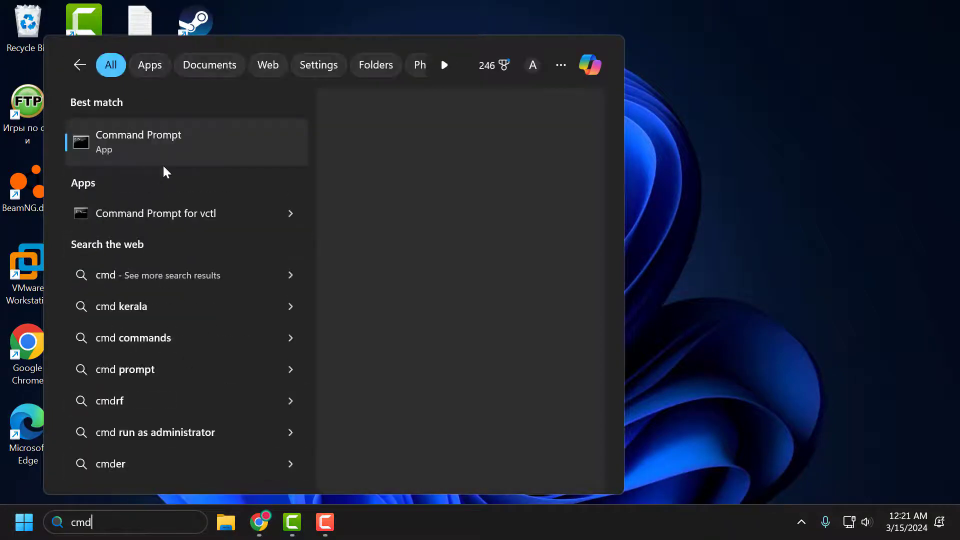
{"action": "right_click", "coordinate": [153, 142]}
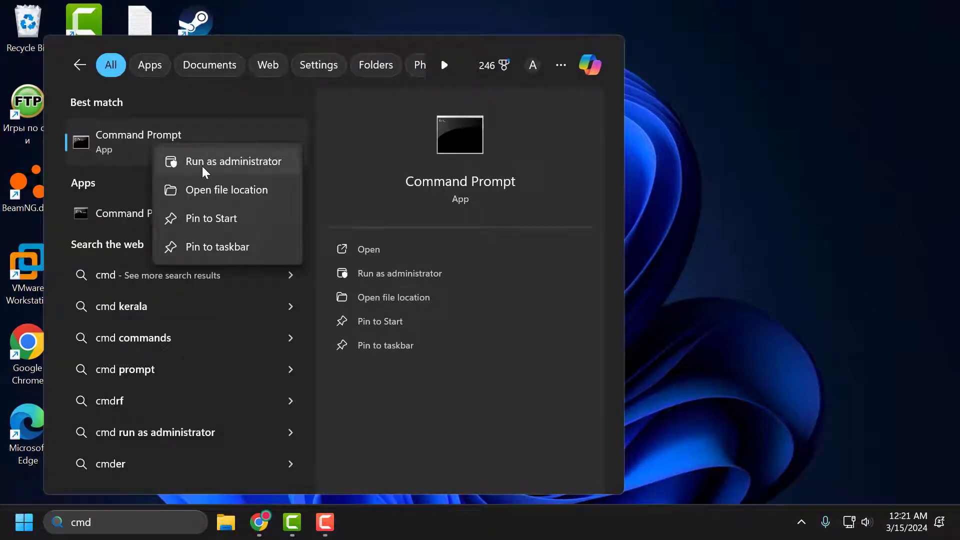
{"action": "left_click", "coordinate": [202, 166]}
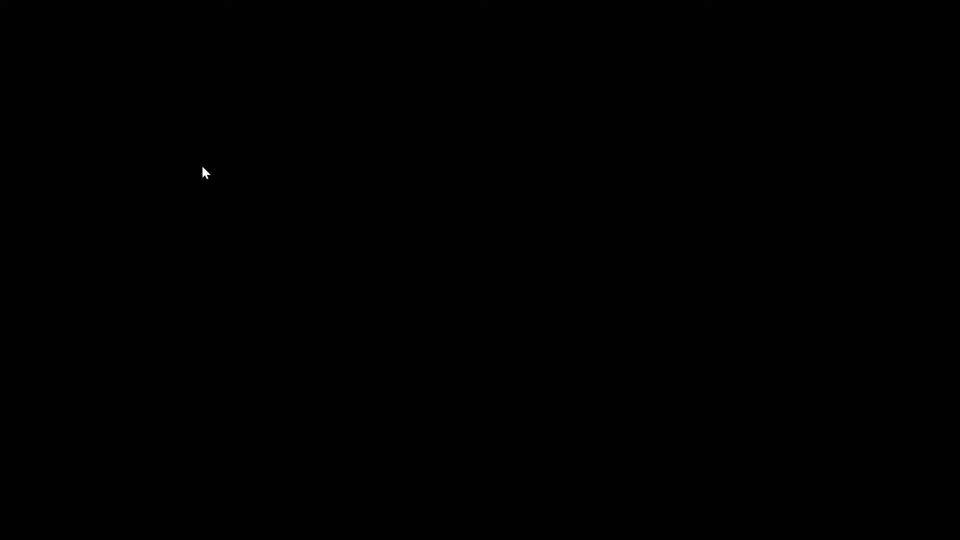
{"action": "key", "text": "alt+y"}
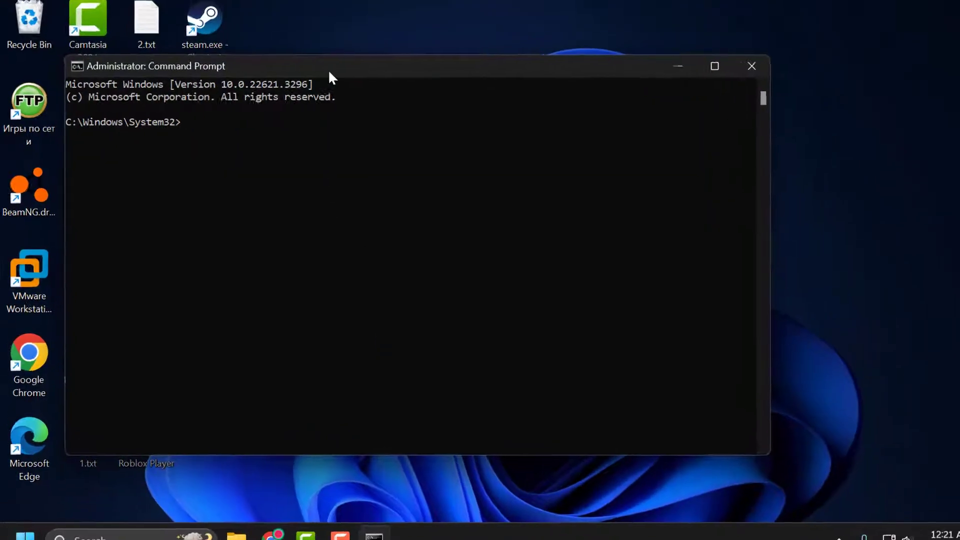
- cd to the pasted AppData\Local path, remove roblox with rmdir /s confirming y, then close
{"action": "type", "text": "cd"}
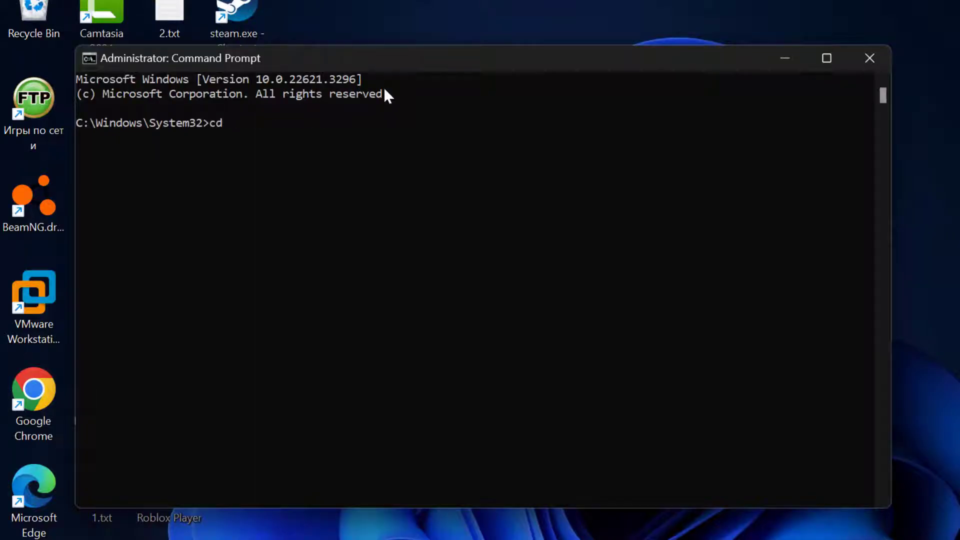
{"action": "key", "text": "ctrl+v"}
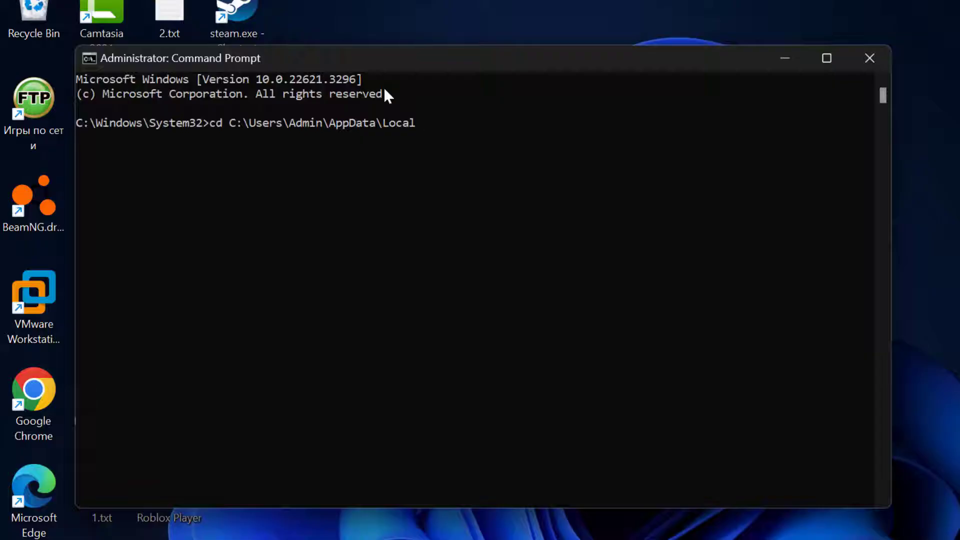
{"action": "key", "text": "Return"}
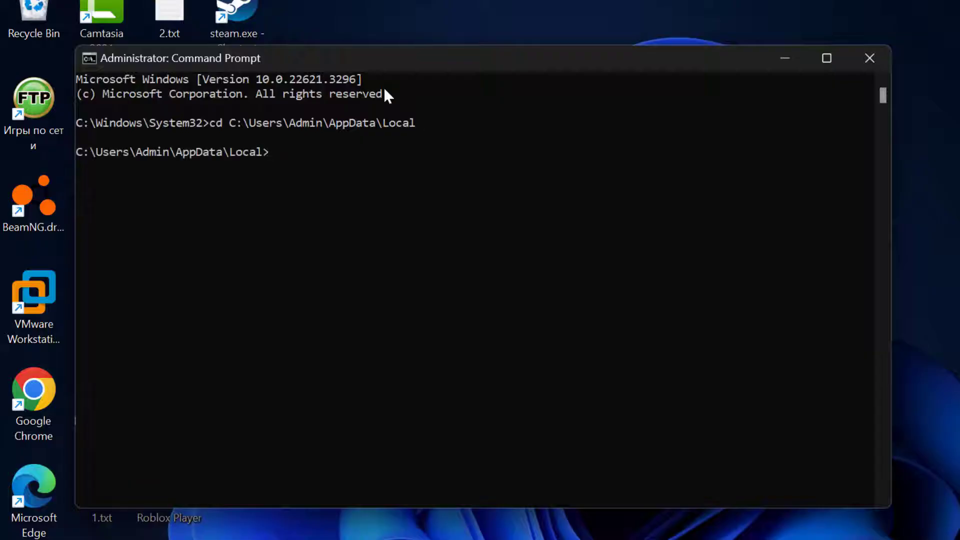
{"action": "type", "text": "rmdir /s roblox"}
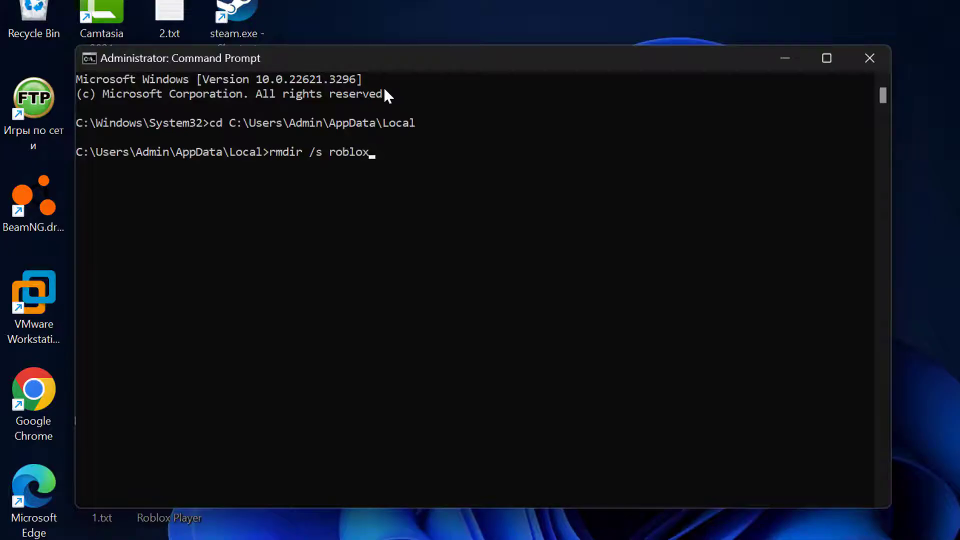
{"action": "key", "text": "Return"}
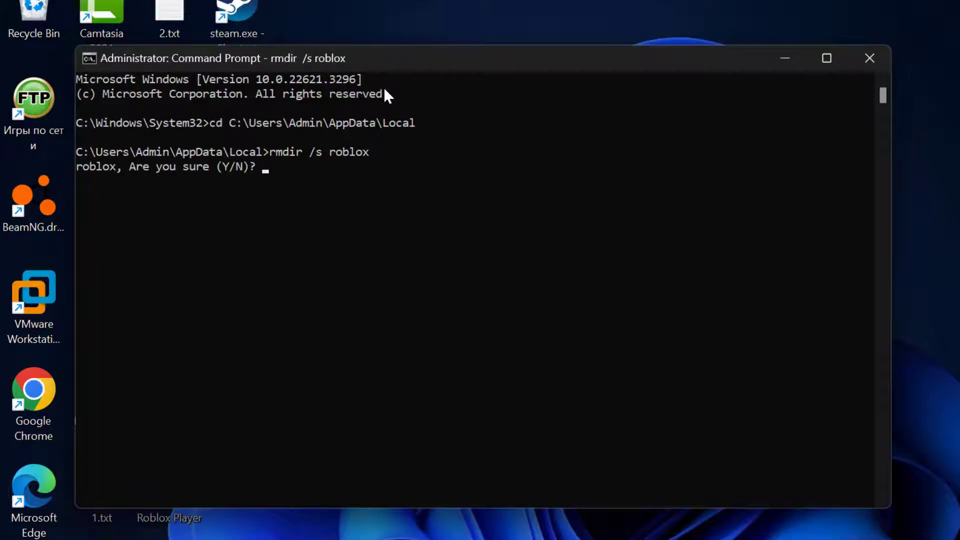
{"action": "type", "text": "y"}
{"action": "key", "text": "Return"}
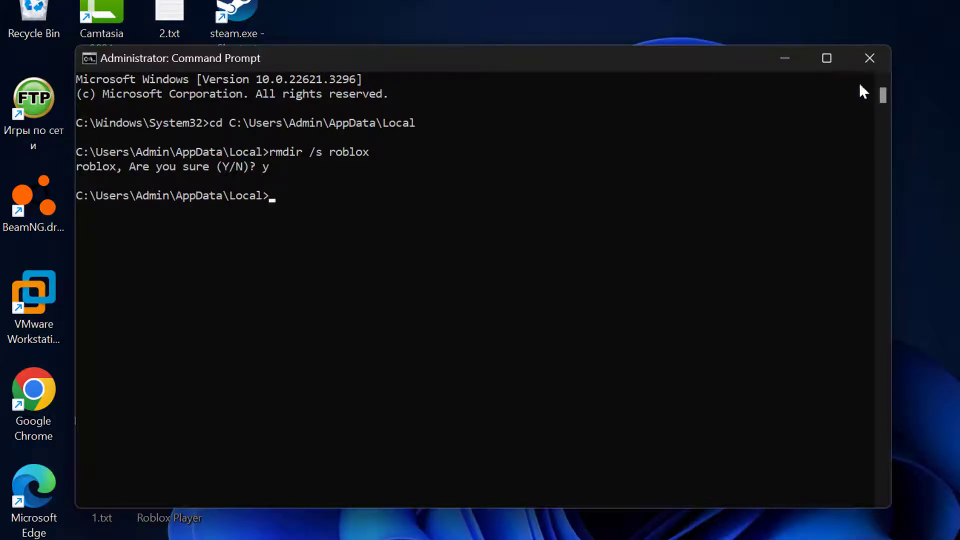
{"action": "left_click", "coordinate": [868, 58]}
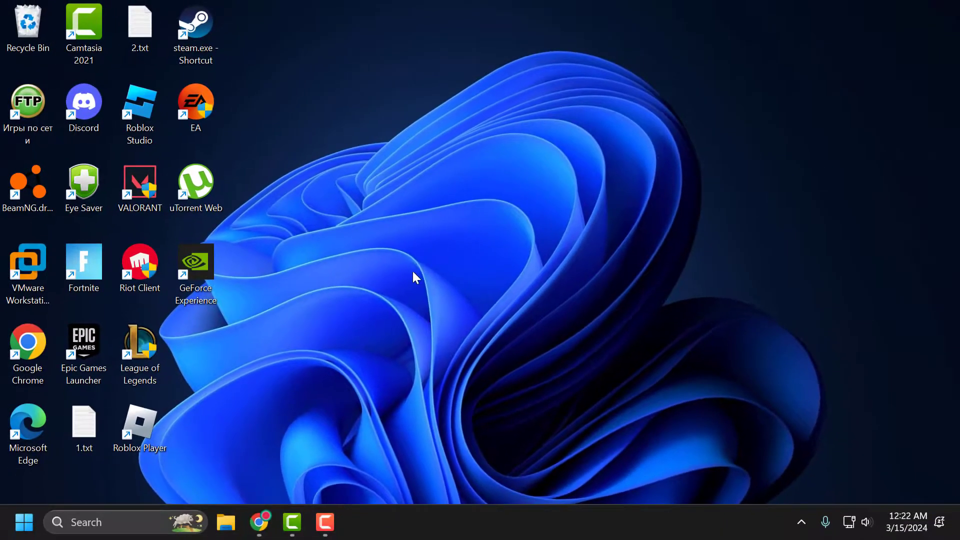
- Download RobloxPlayerInstaller (8).exe (4.6 MB) from roblox.com/download, then minimize Chrome
{"action": "left_click", "coordinate": [260, 522]}
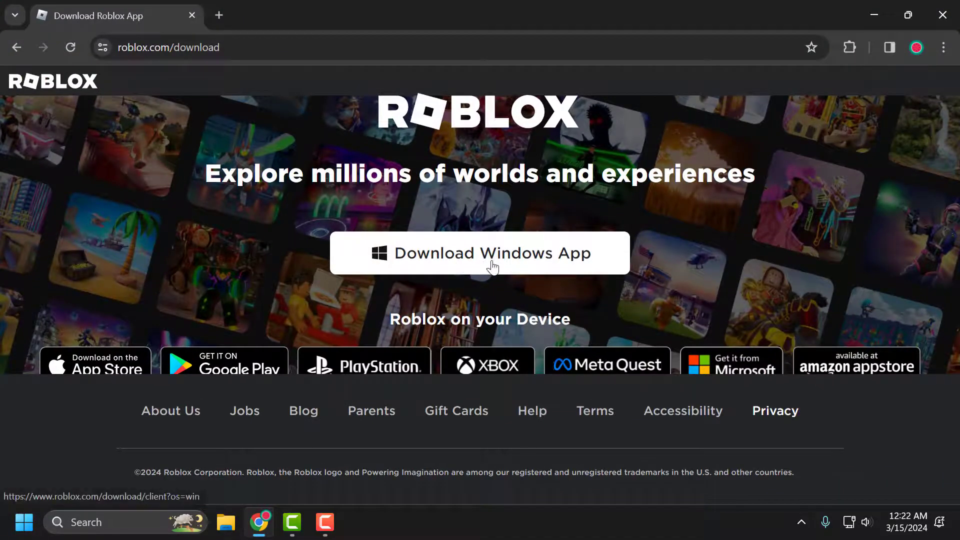
{"action": "left_click", "coordinate": [470, 269]}
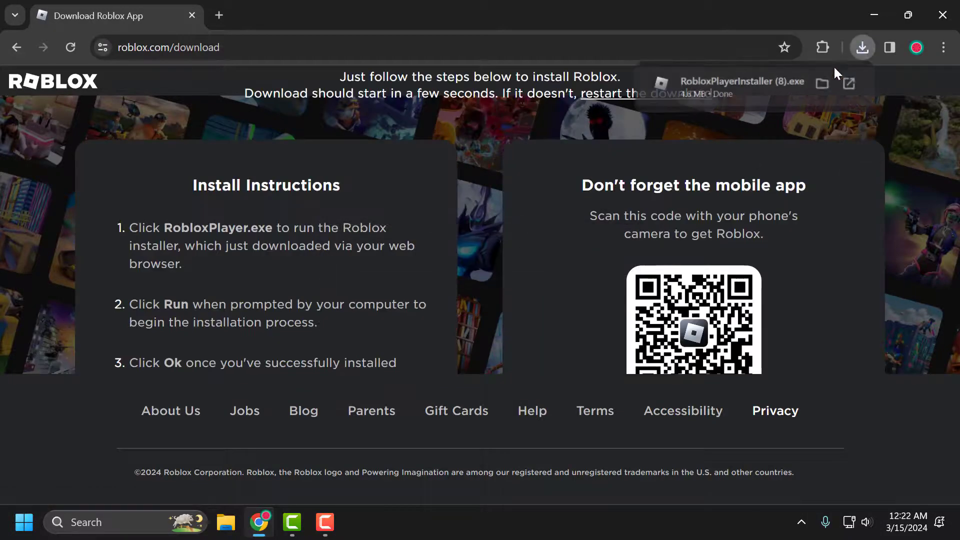
{"action": "mouse_move", "coordinate": [710, 102]}
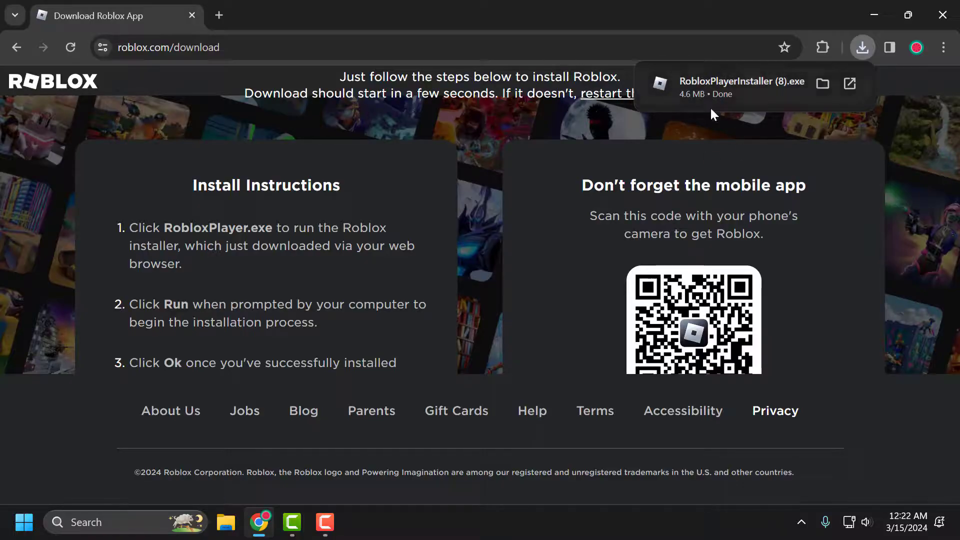
{"action": "left_click", "coordinate": [872, 15]}
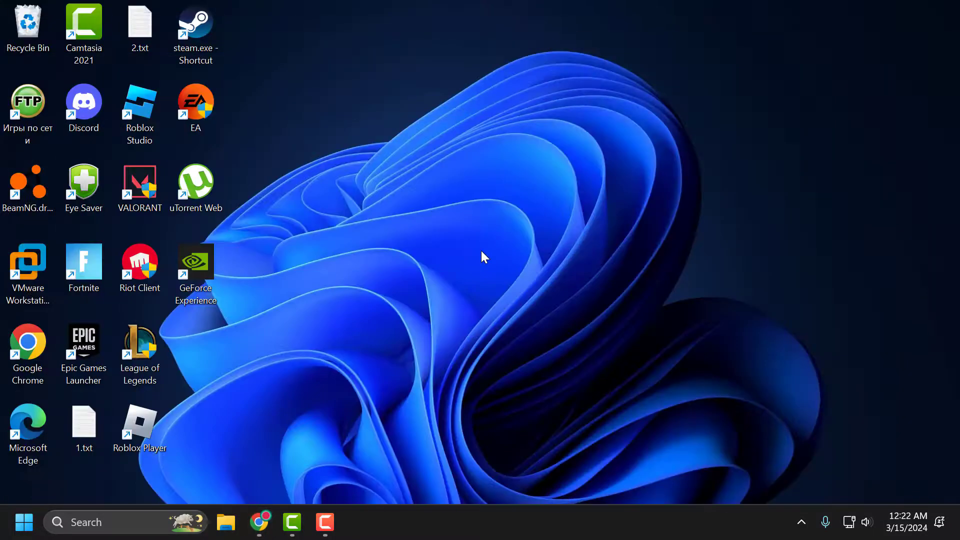